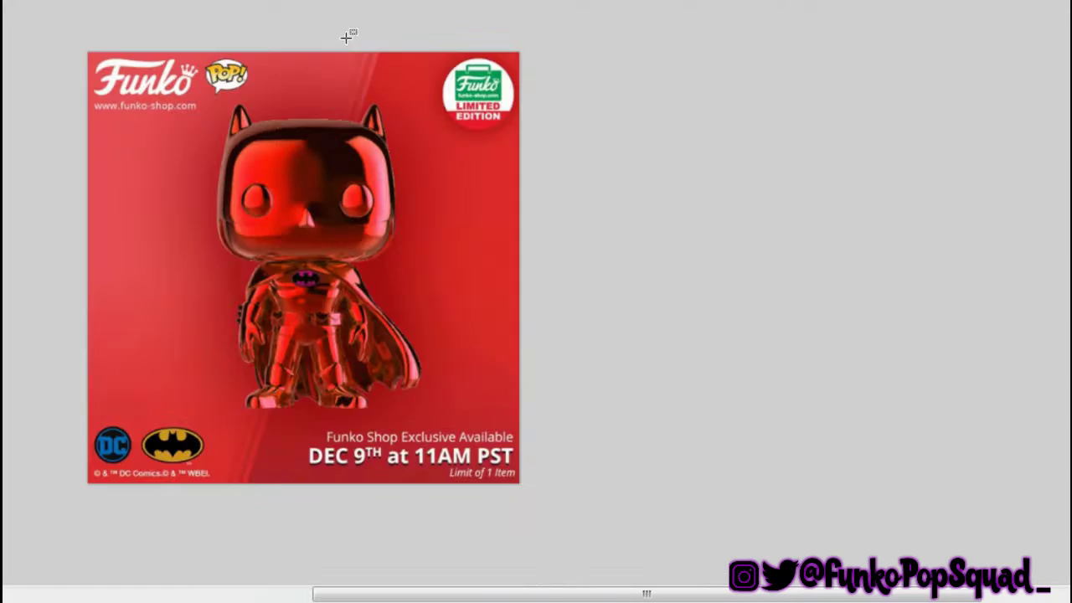
# - Take a patch of the red chrome Batman image and stretch it down and left over the figure
pyautogui.moveTo(193, 165); pyautogui.dragTo(505, 227)
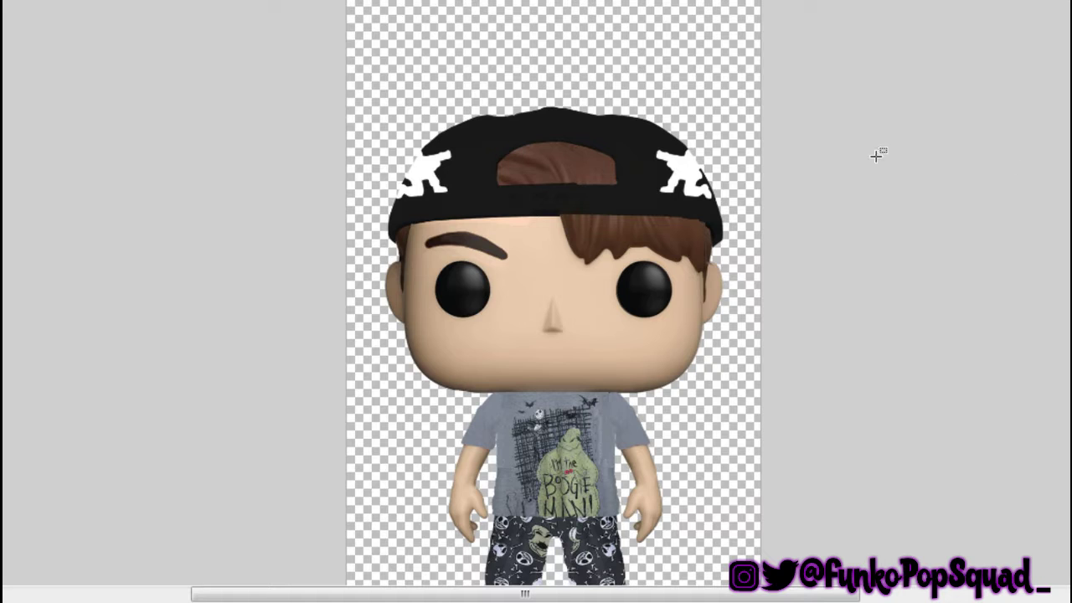
pyautogui.moveTo(876, 156); pyautogui.dragTo(706, 510)
pyautogui.moveTo(486, 287); pyautogui.dragTo(435, 287)
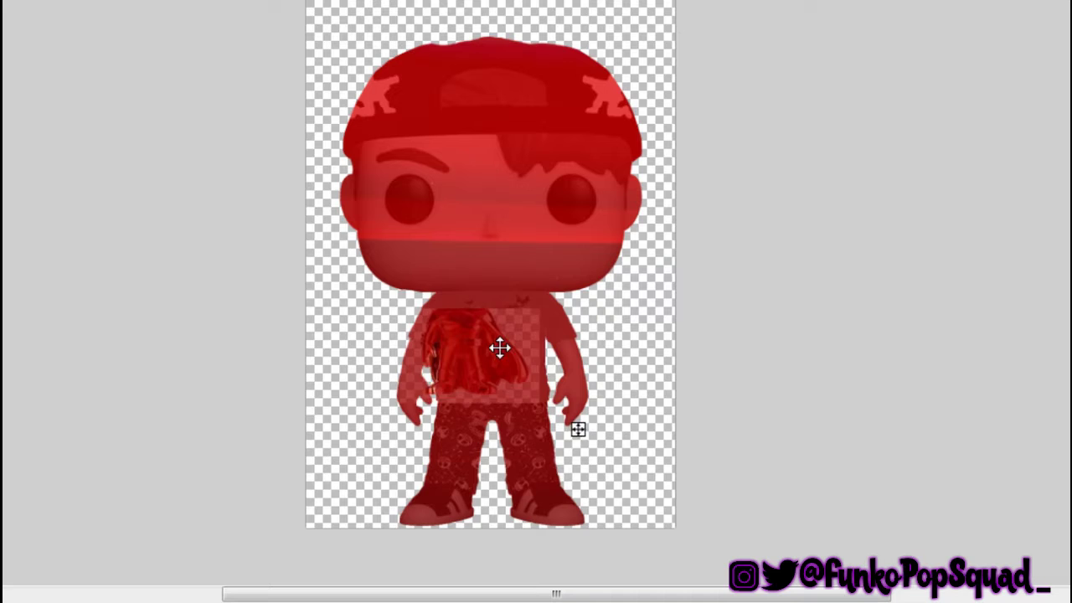
# - Warp the red chrome layer down over the figure's shirt
pyautogui.moveTo(498, 349); pyautogui.dragTo(493, 388)
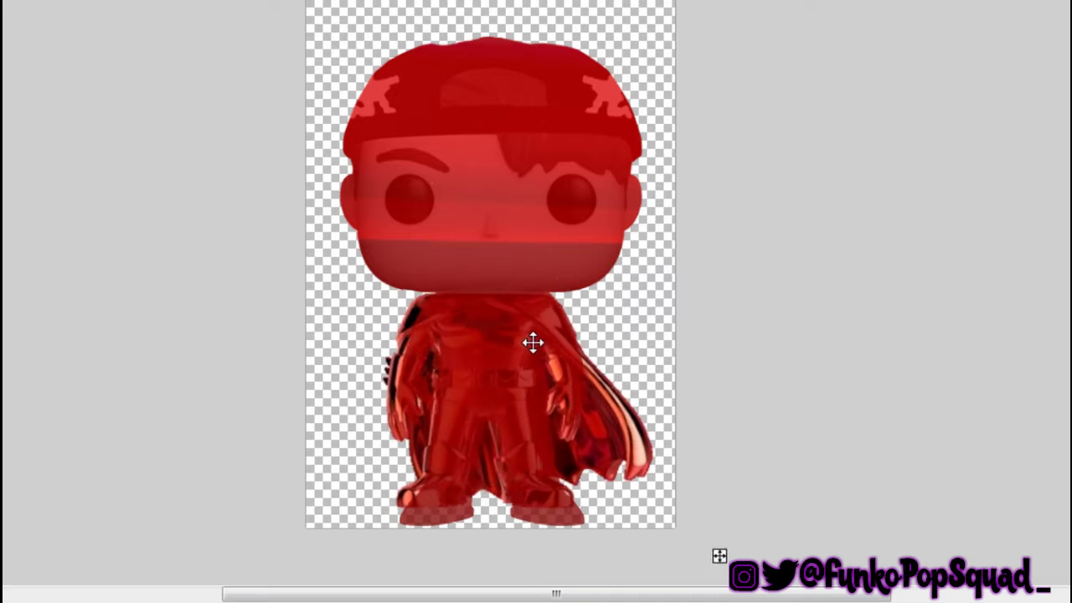
pyautogui.hotkey('ctrl', 't')
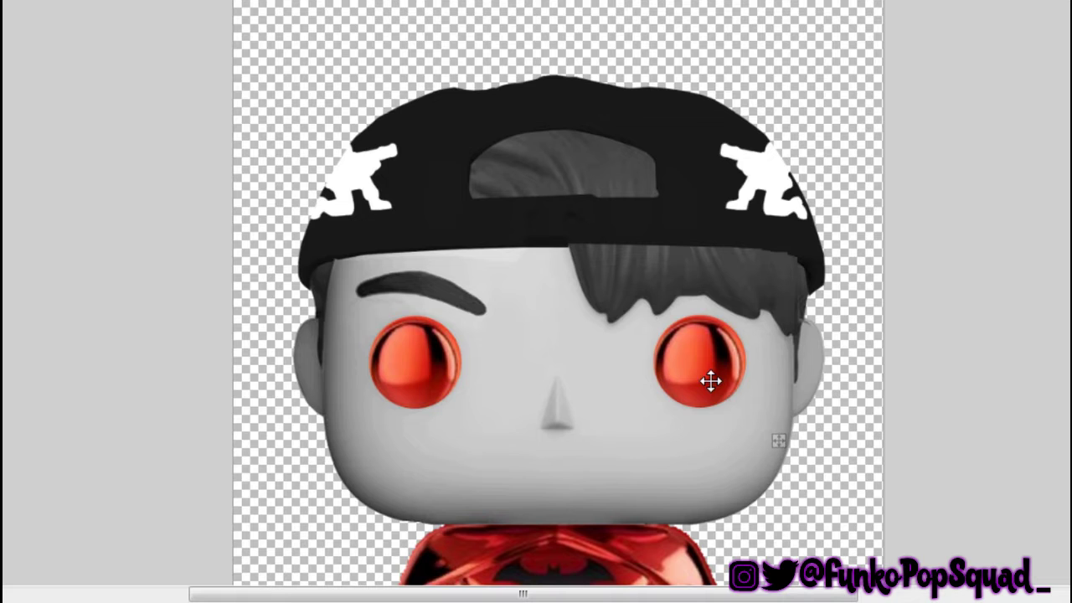
# - Resize and re-centre the left red chrome eye over its socket
pyautogui.scroll(2, 414, 407)
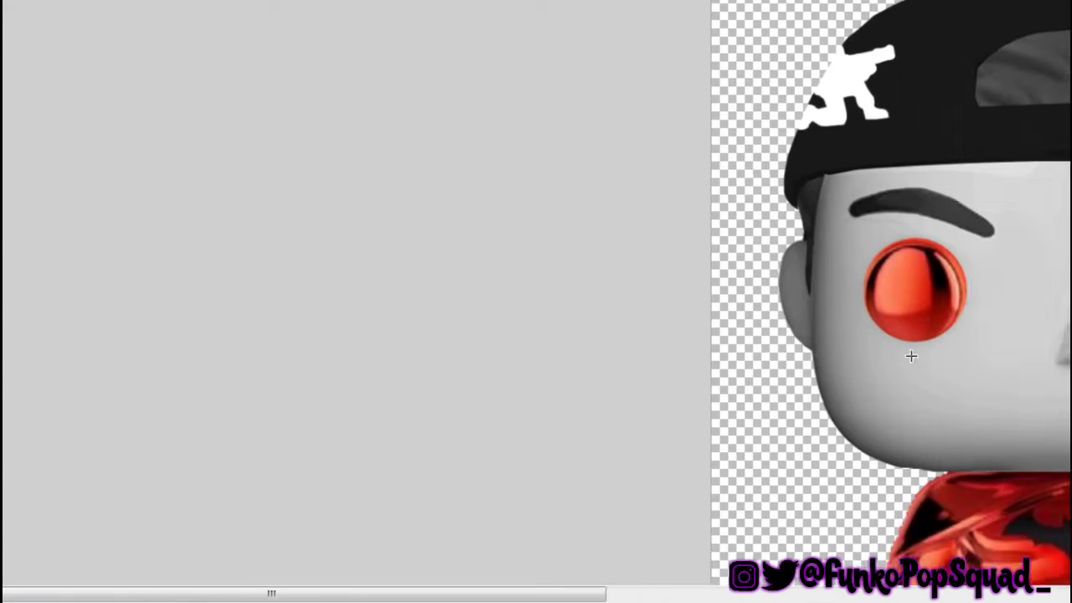
pyautogui.hotkey('ctrl', 't')
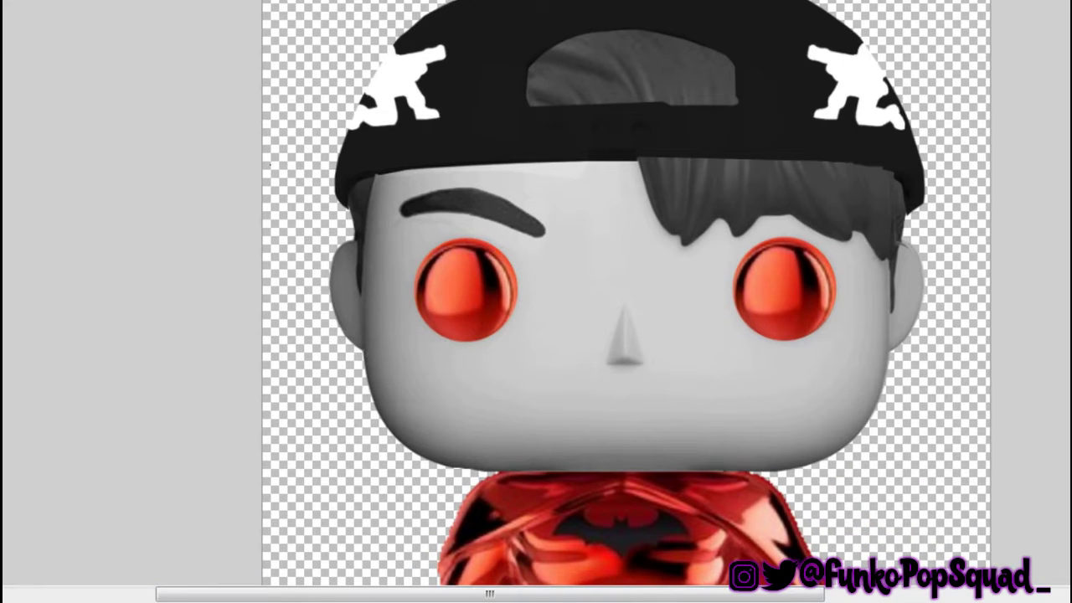
pyautogui.scroll(3, 393, 122)
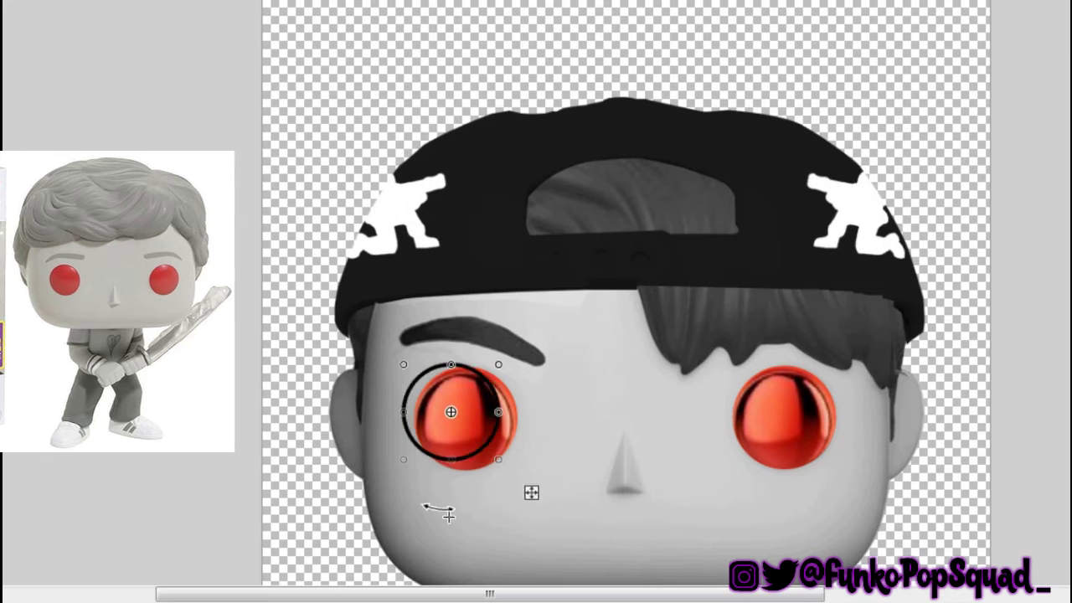
pyautogui.moveTo(449, 517); pyautogui.dragTo(467, 374)
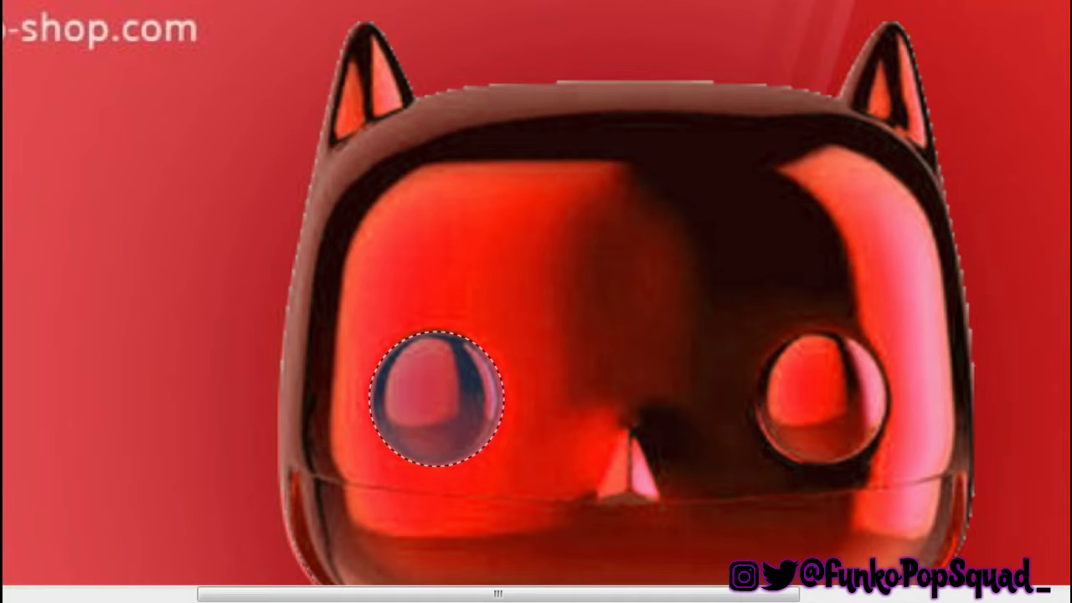
# - Stretch a red gradient patch wider and taller to cover the whole cap
pyautogui.moveTo(330, 172); pyautogui.dragTo(771, 316)
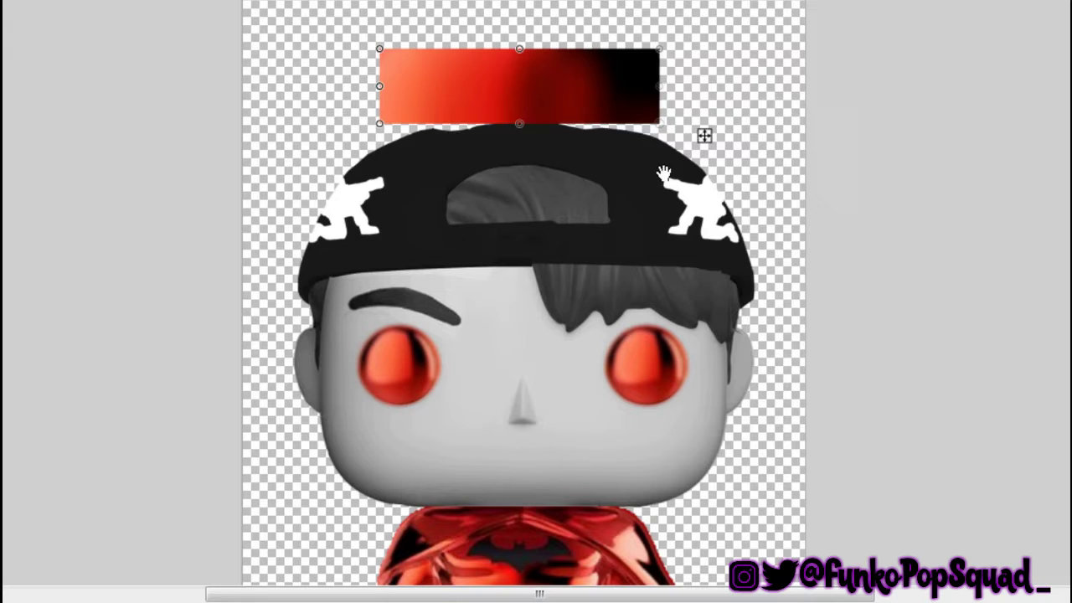
pyautogui.moveTo(701, 131); pyautogui.dragTo(842, 298)
pyautogui.moveTo(519, 127); pyautogui.dragTo(539, 143)
pyautogui.press('Return')
# - Mirror the gradient's dark right half to the left, then trim it to the cap's shape
pyautogui.moveTo(538, 59); pyautogui.dragTo(802, 371)
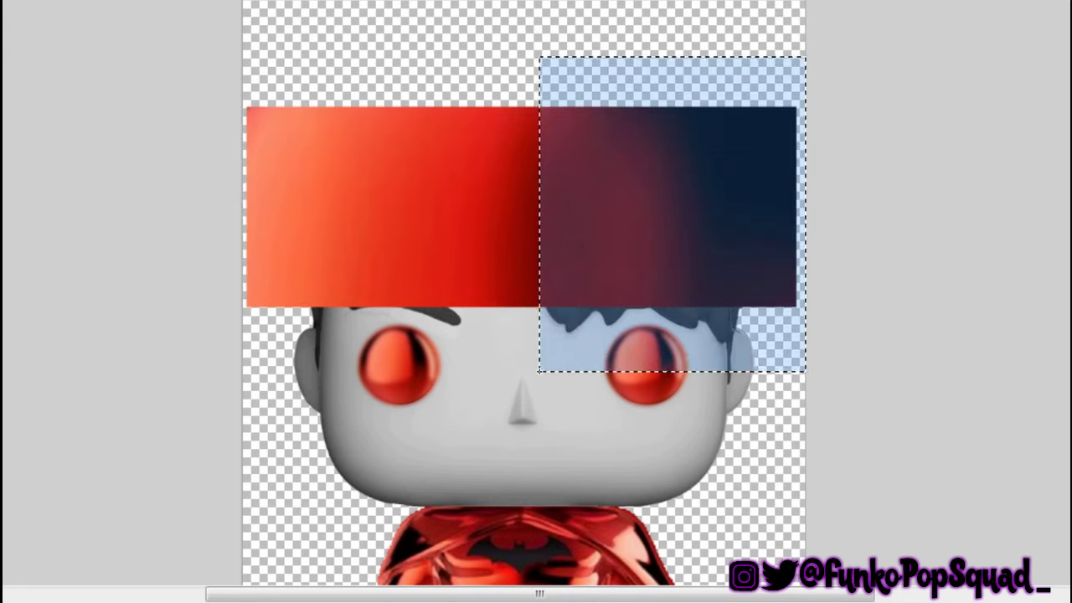
pyautogui.hotkey('ctrl', 'c')
pyautogui.hotkey('ctrl', 'v')
pyautogui.moveTo(801, 213); pyautogui.dragTo(272, 222)
pyautogui.hotkey('ctrl', 'z')
pyautogui.moveTo(802, 213); pyautogui.dragTo(210, 208)
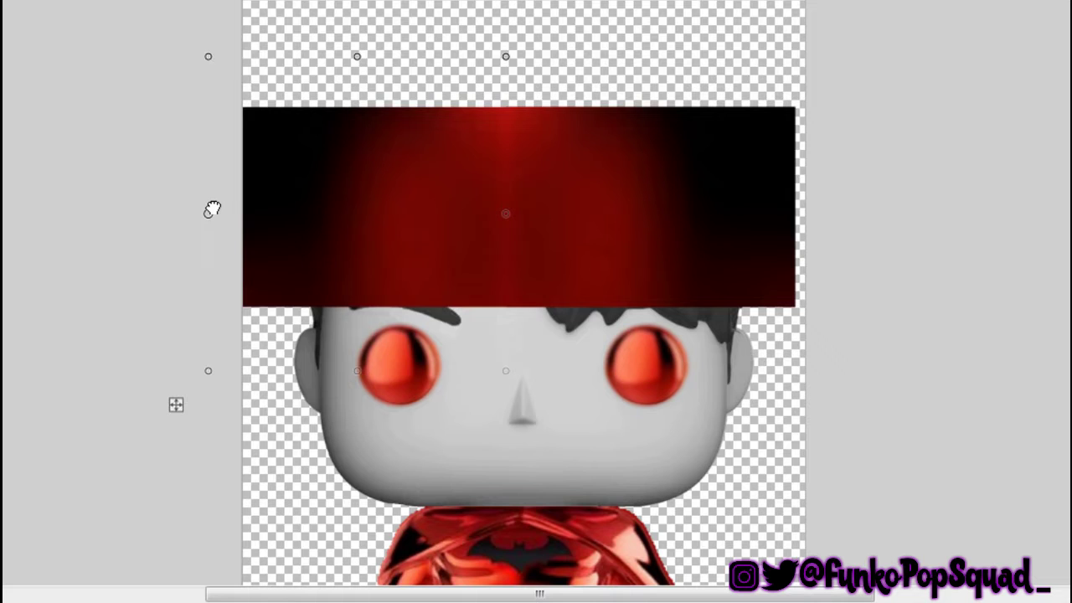
pyautogui.press('Return')
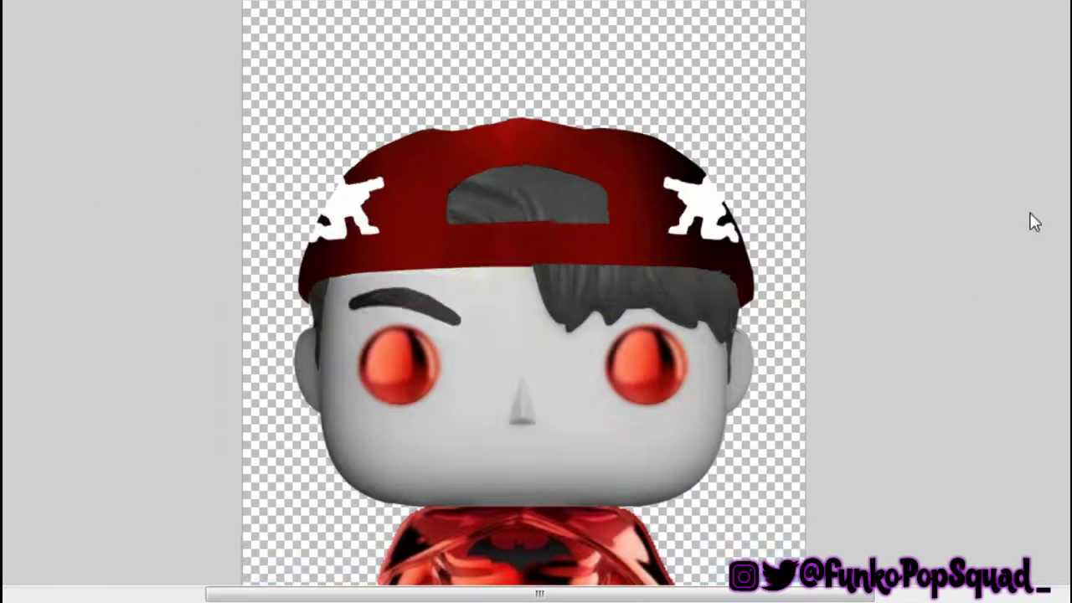
pyautogui.hotkey('ctrl', '-')
pyautogui.scroll(2, 706, 102)
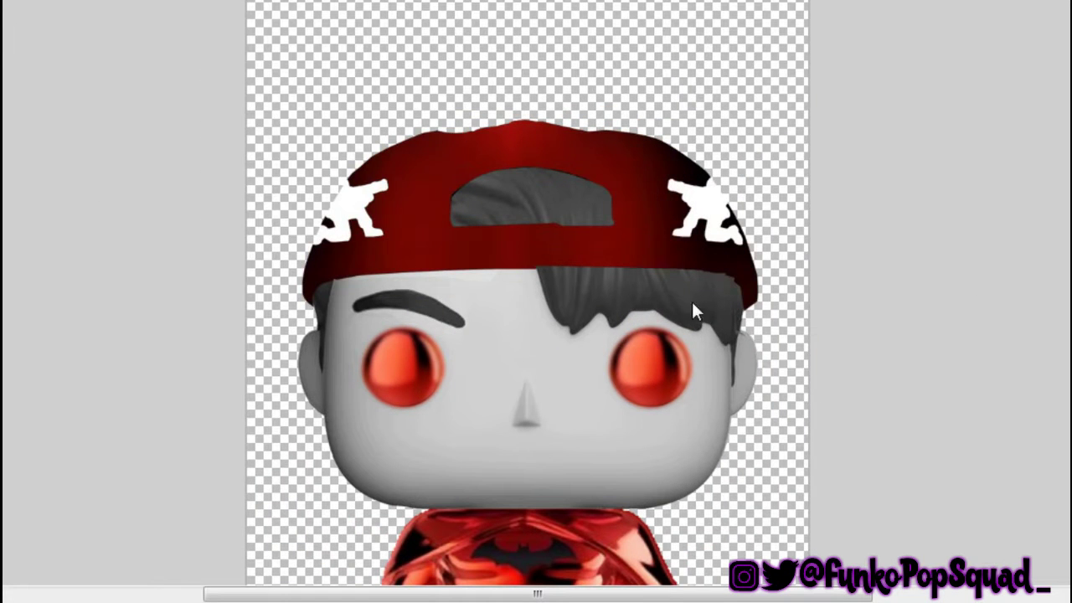
pyautogui.scroll(-2, 242, 134)
pyautogui.hotkey('ctrl', 'a')
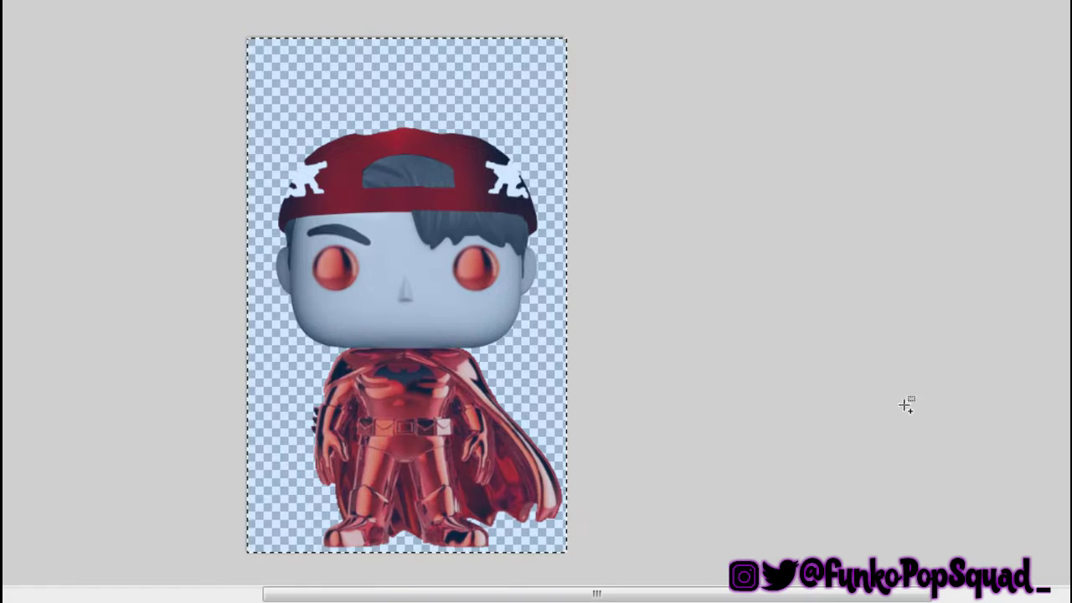
pyautogui.hotkey('ctrl', 'd')
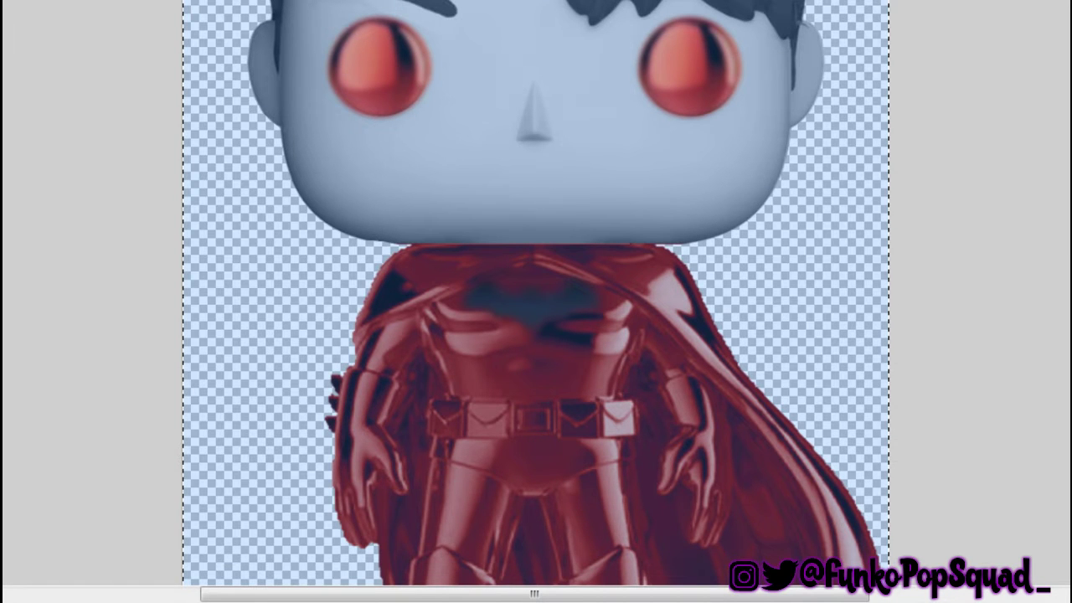
pyautogui.hotkey('ctrl', 't')
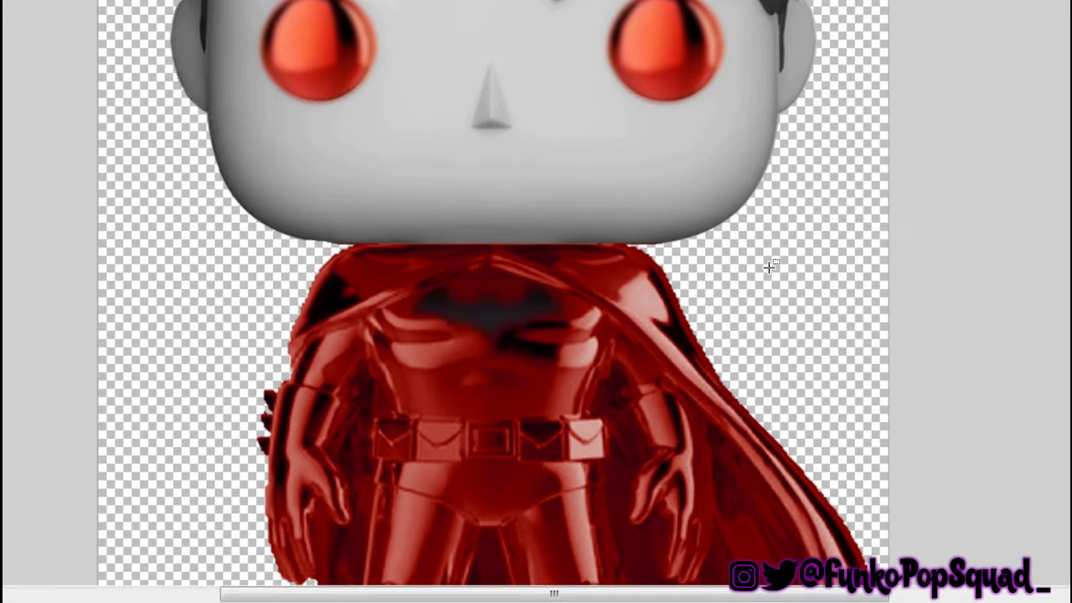
# - Zoom in and out on the head to inspect the hair and eyebrow edges
pyautogui.scroll(-5, 490, 275)
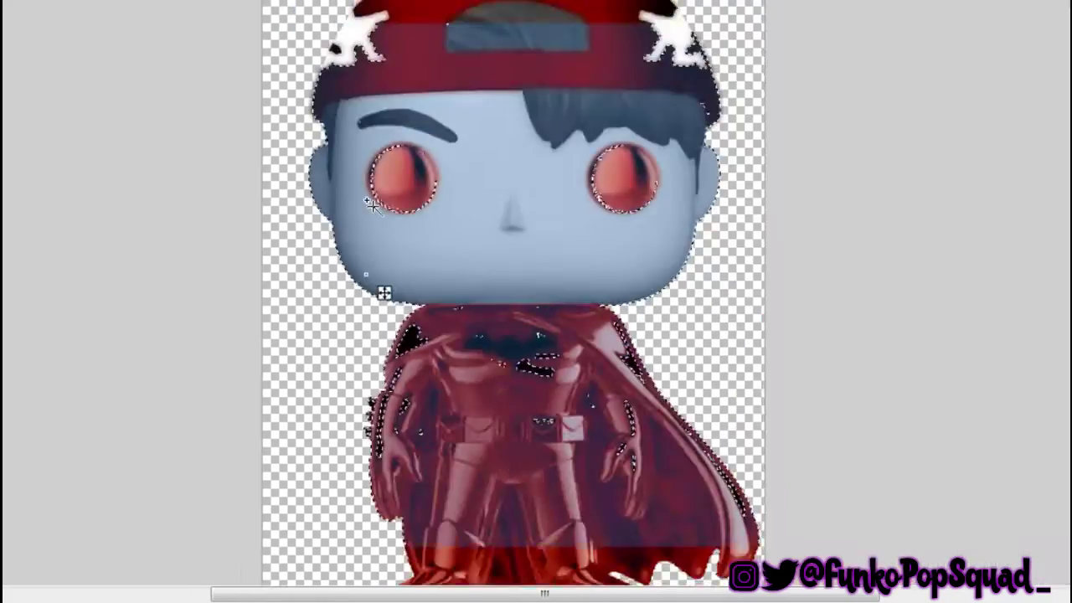
pyautogui.scroll(2, 373, 205)
pyautogui.scroll(2, 509, 369)
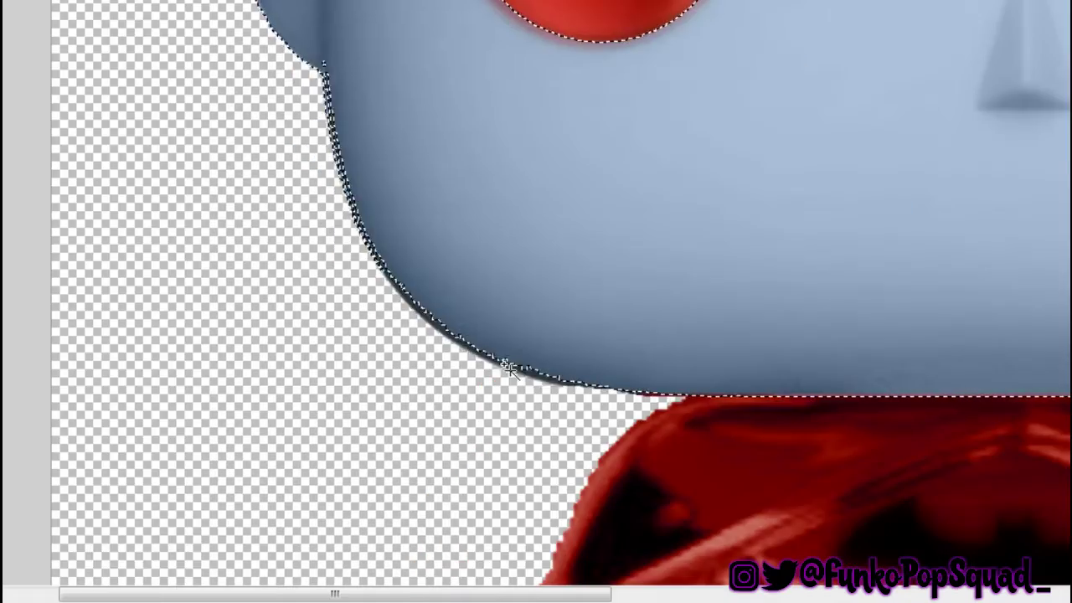
pyautogui.scroll(-6, 510, 368)
pyautogui.scroll(3, 609, 251)
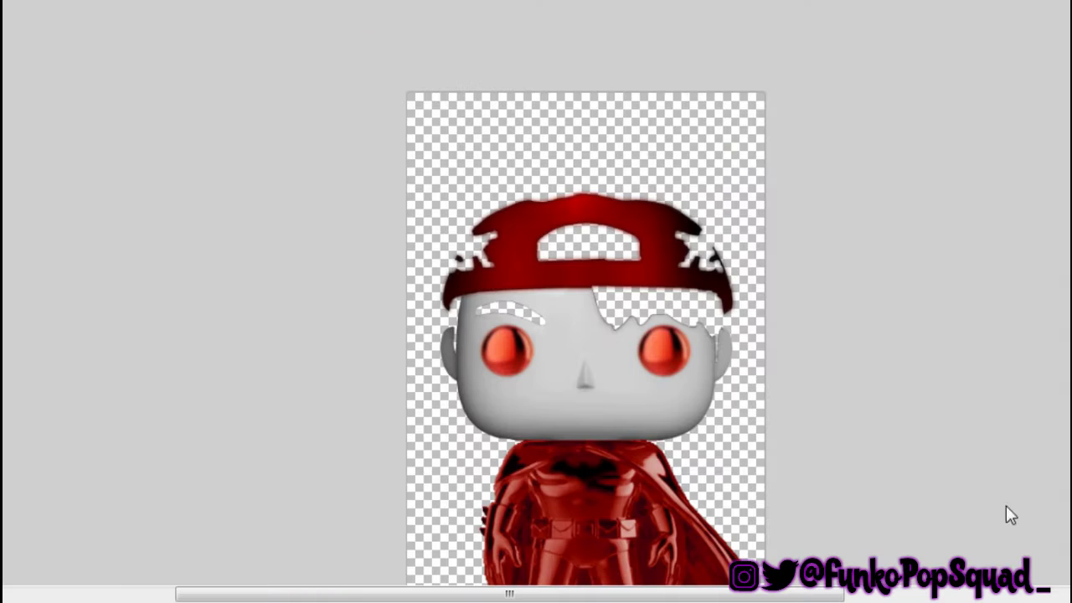
# - Paste the red chrome strip onto the cap and stretch it across the whole cap band
pyautogui.hotkey('ctrl', 'v')
pyautogui.scroll(3, 527, 161)
pyautogui.moveTo(575, 172); pyautogui.dragTo(642, 354)
pyautogui.moveTo(623, 445); pyautogui.dragTo(550, 363)
# - Stretch the red strip down so it covers the face
pyautogui.scroll(-2, 562, 352)
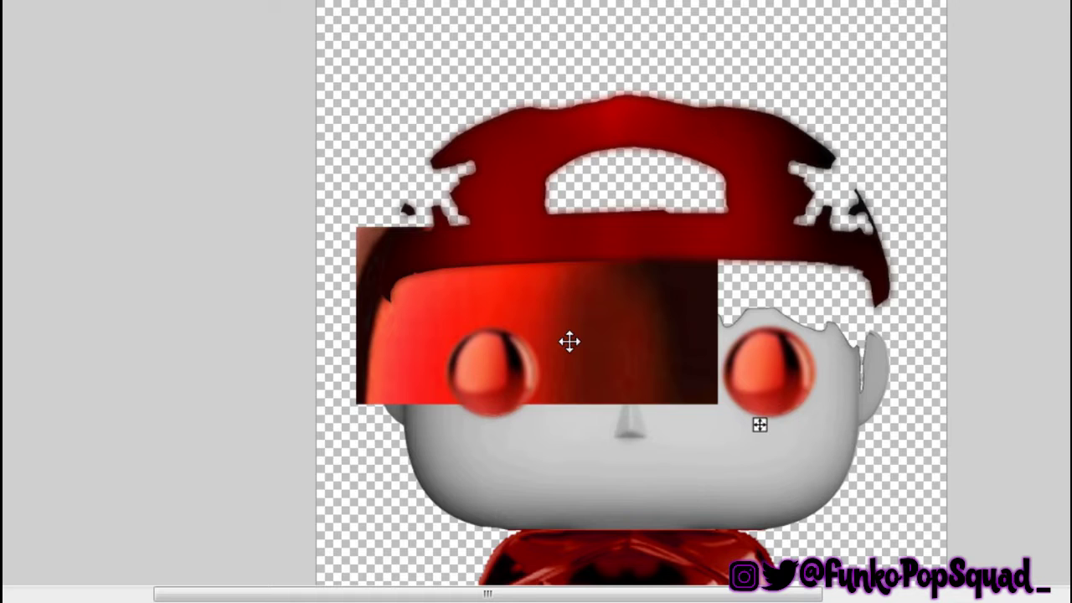
pyautogui.moveTo(288, 148); pyautogui.dragTo(634, 438)
pyautogui.hotkey('ctrl', 't')
pyautogui.moveTo(634, 294)
pyautogui.mouseDown()
pyautogui.moveTo(988, 341)
pyautogui.moveTo(944, 336)
pyautogui.mouseUp()
pyautogui.scroll(-3, 944, 335)
pyautogui.scroll(3, 328, 215)
pyautogui.moveTo(82, 115); pyautogui.dragTo(646, 354)
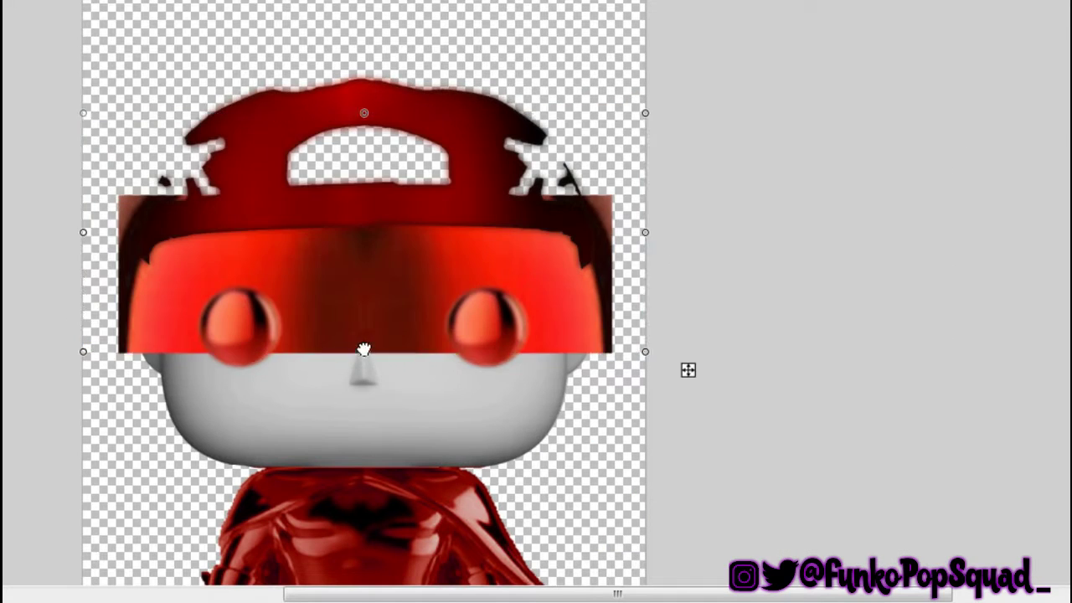
pyautogui.moveTo(364, 355); pyautogui.dragTo(364, 410)
# - Cycle the face layer's blend modes until the red face reads darker, viewing the whole figure
pyautogui.hotkey('shift', 'alt', 'y')
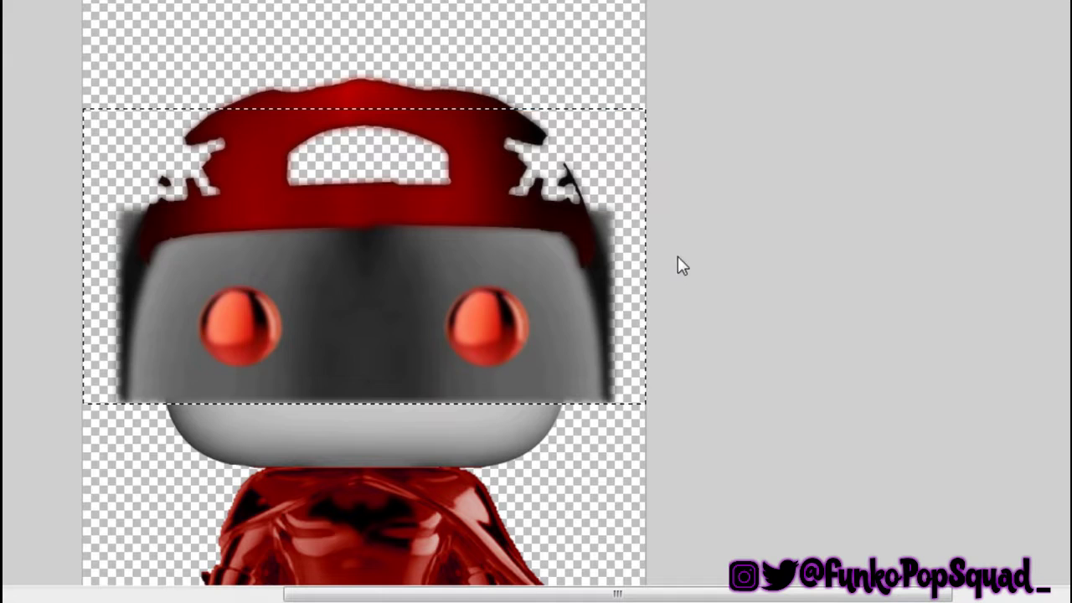
pyautogui.hotkey('shift', 'alt', 'y')
pyautogui.hotkey('shift', '+')
pyautogui.hotkey('shift', '+')
pyautogui.hotkey('shift', '+')
pyautogui.hotkey('shift', '+')
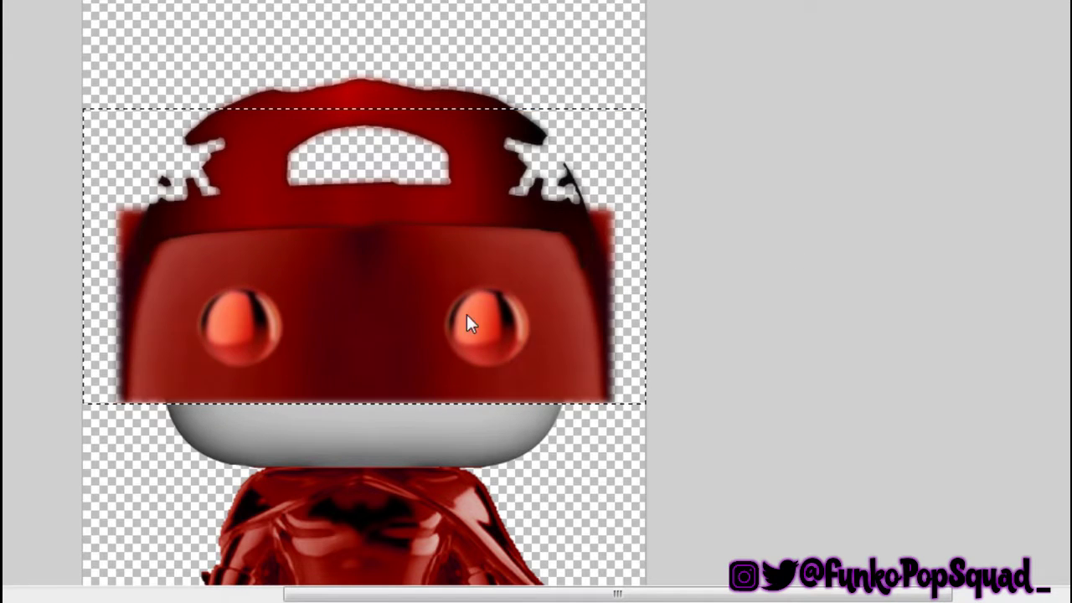
pyautogui.hotkey('ctrl', 'd')
pyautogui.hotkey('ctrl', '-')
pyautogui.hotkey('ctrl', '0')
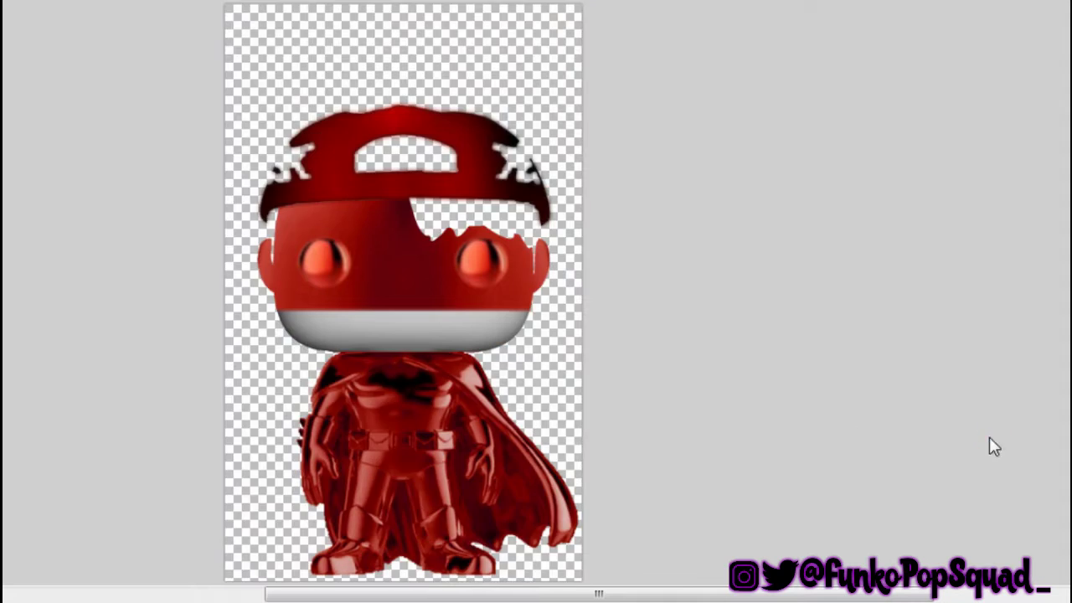
pyautogui.hotkey('ctrl', '+')
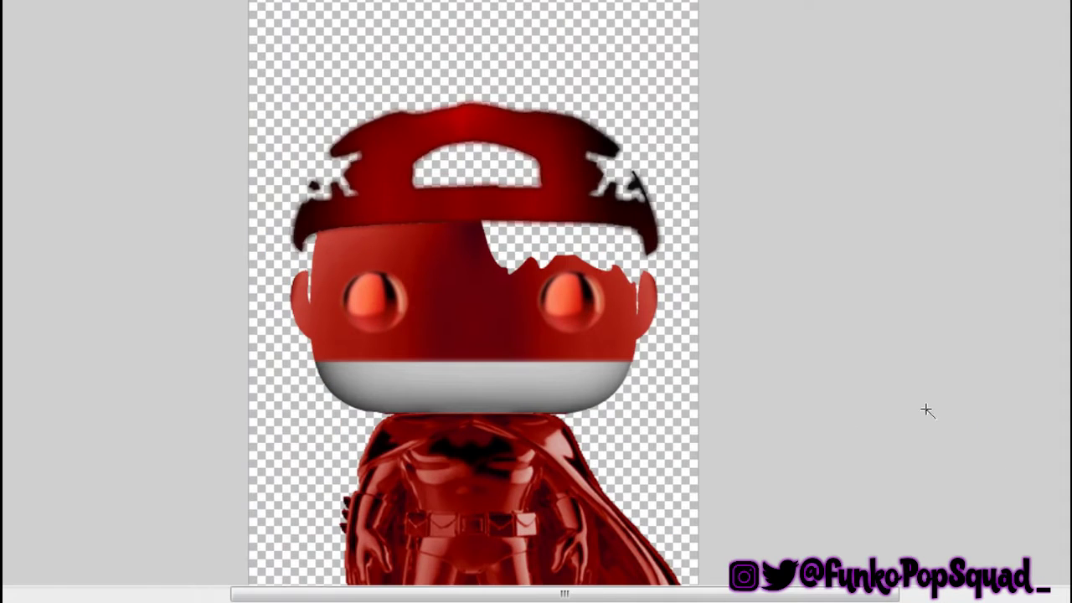
pyautogui.hotkey('shift', '+')
pyautogui.hotkey('shift', '+')
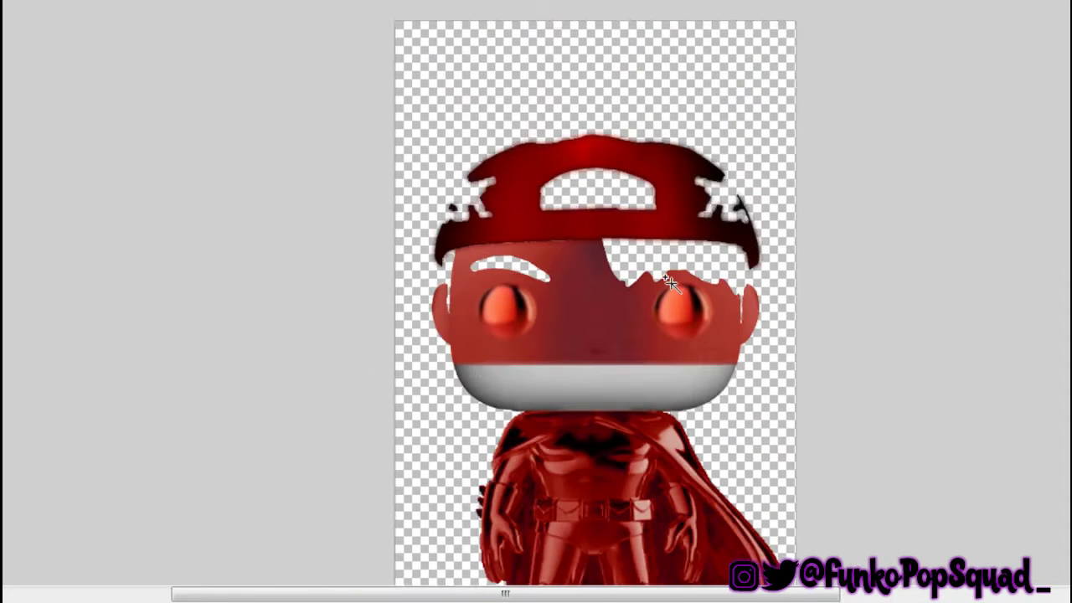
pyautogui.scroll(1, 994, 455)
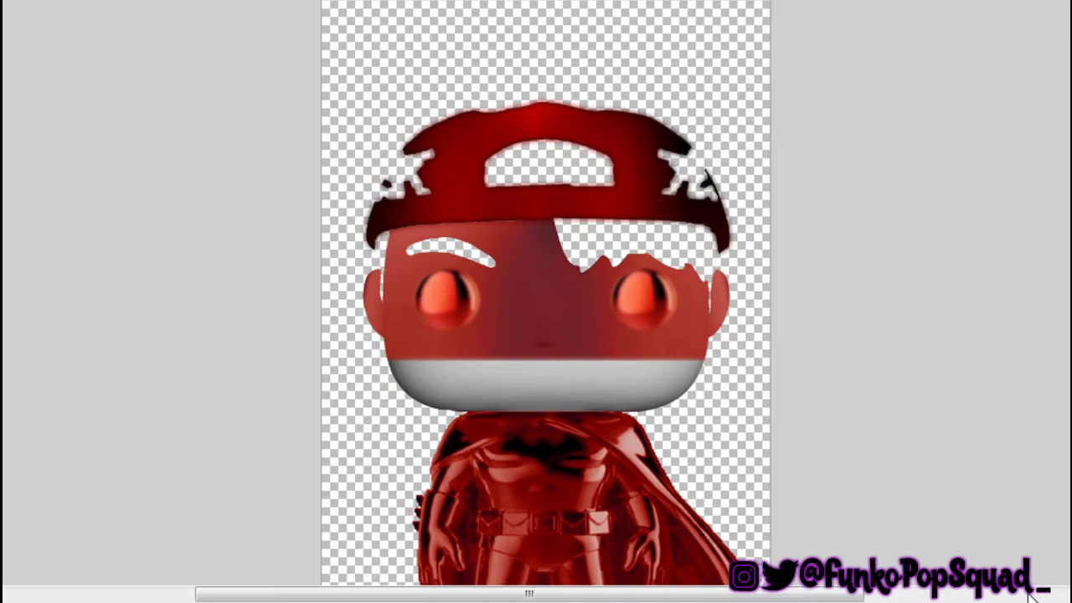
pyautogui.hotkey('shift', '+')
pyautogui.hotkey('shift', '+')
pyautogui.scroll(-1, 185, 191)
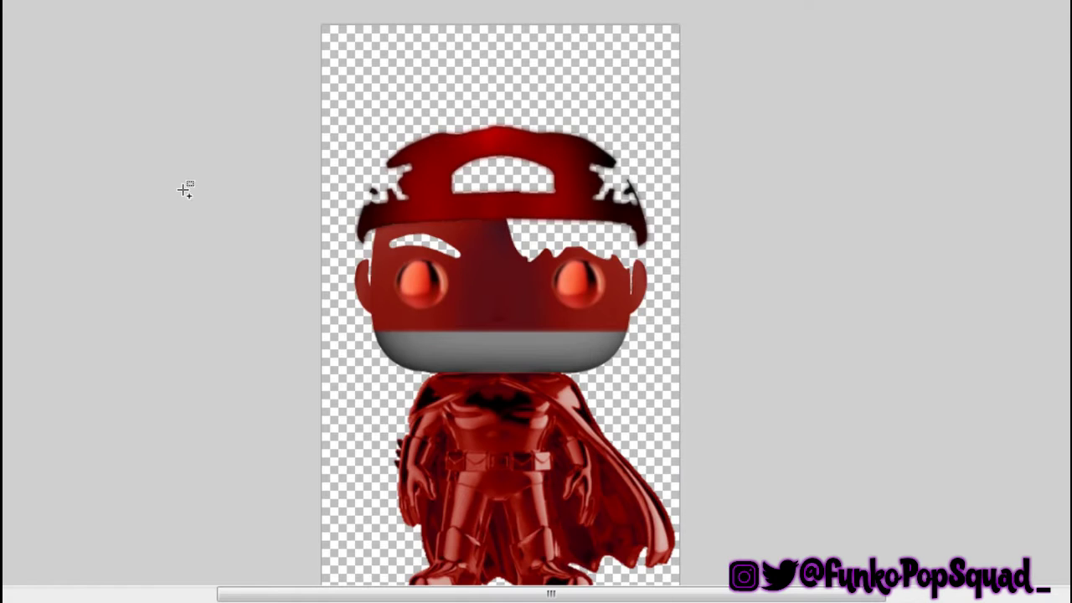
# - Select the nose triangle and shade it a darker red
pyautogui.scroll(-1, 344, 249)
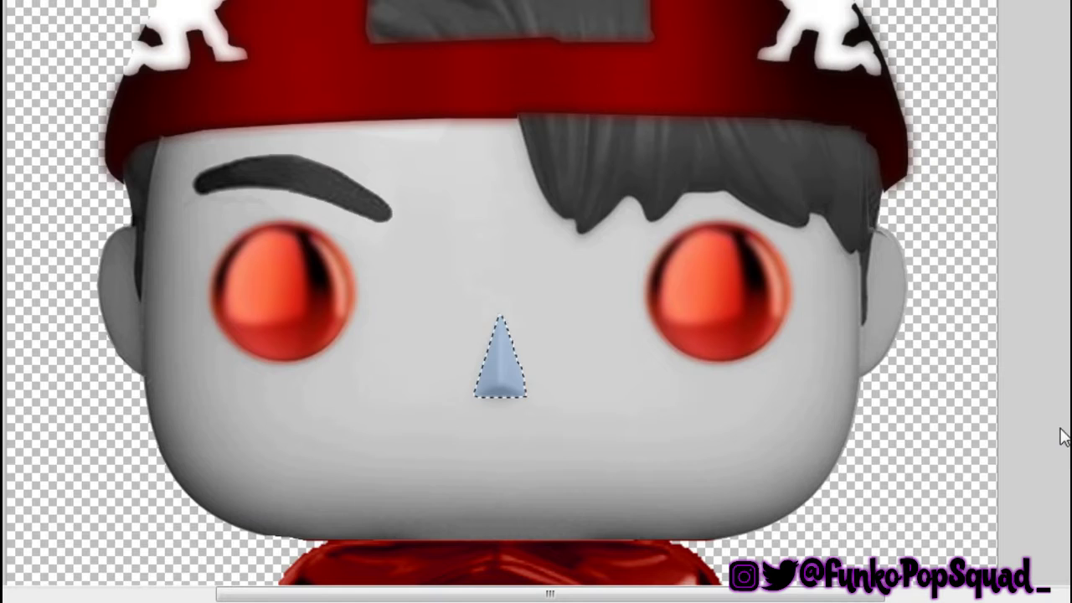
pyautogui.hotkey('shift', '+')
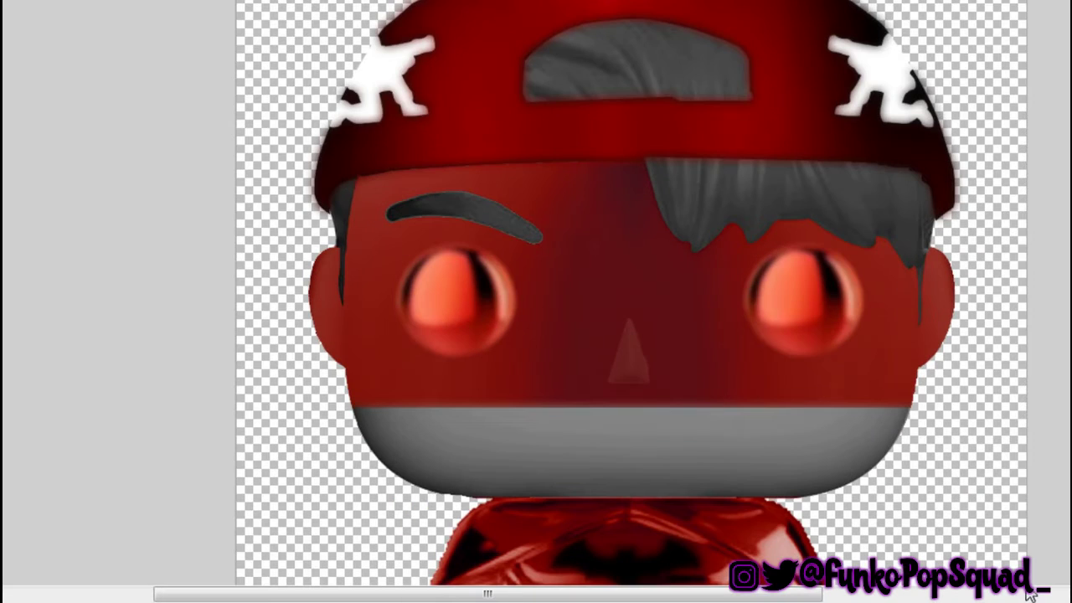
pyautogui.moveTo(675, 284); pyautogui.dragTo(587, 395)
pyautogui.press('Delete')
pyautogui.hotkey('ctrl', 'd')
pyautogui.scroll(-2, 594, 210)
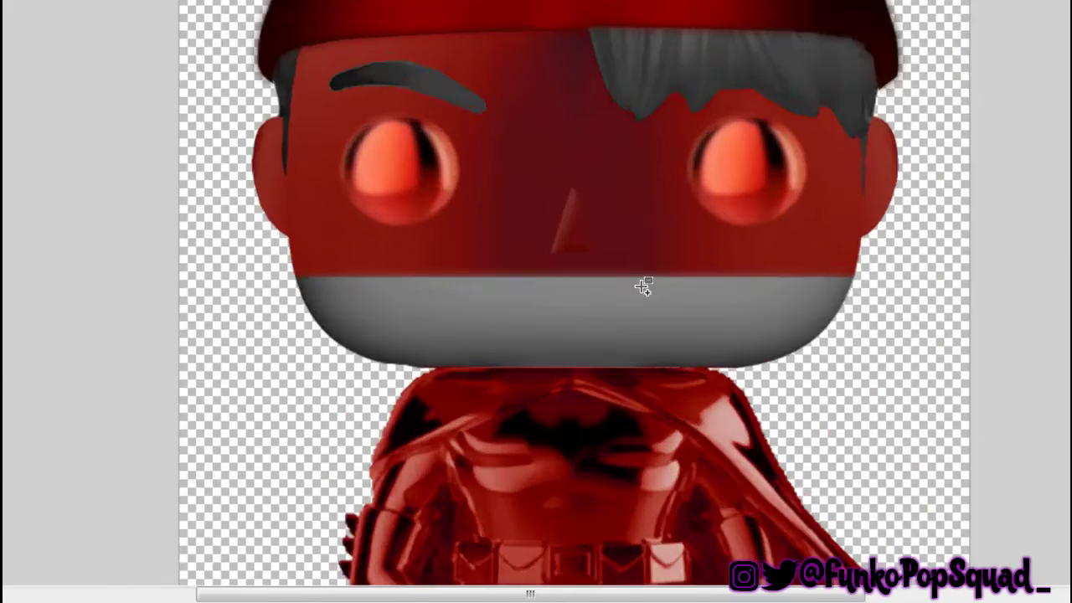
pyautogui.scroll(-4, 642, 286)
# - Select the left and right cap emblems and brighten them to plain white
pyautogui.scroll(1, 613, 104)
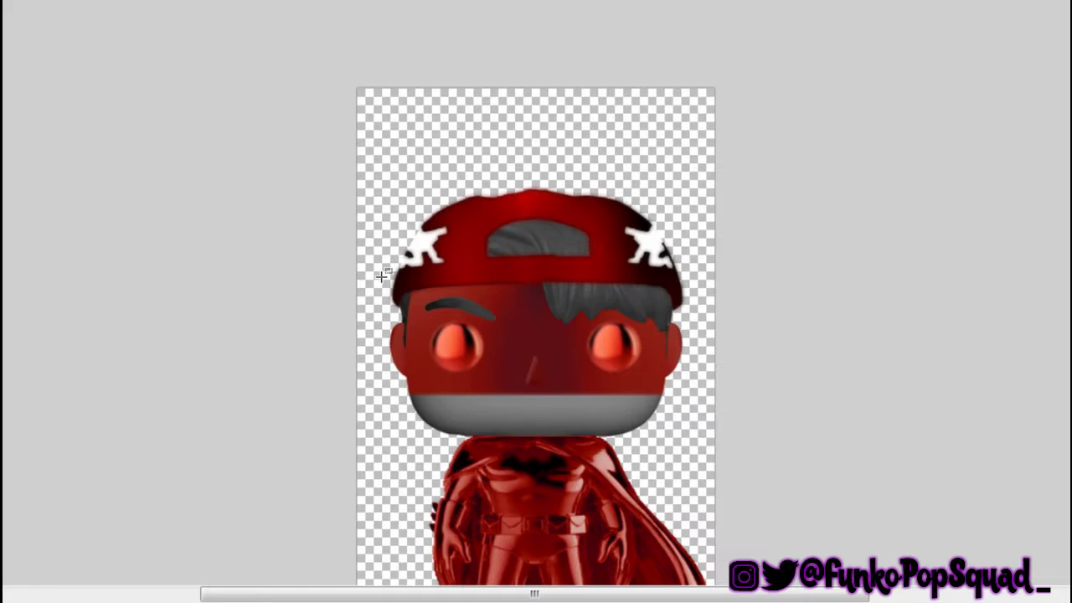
pyautogui.scroll(2, 613, 220)
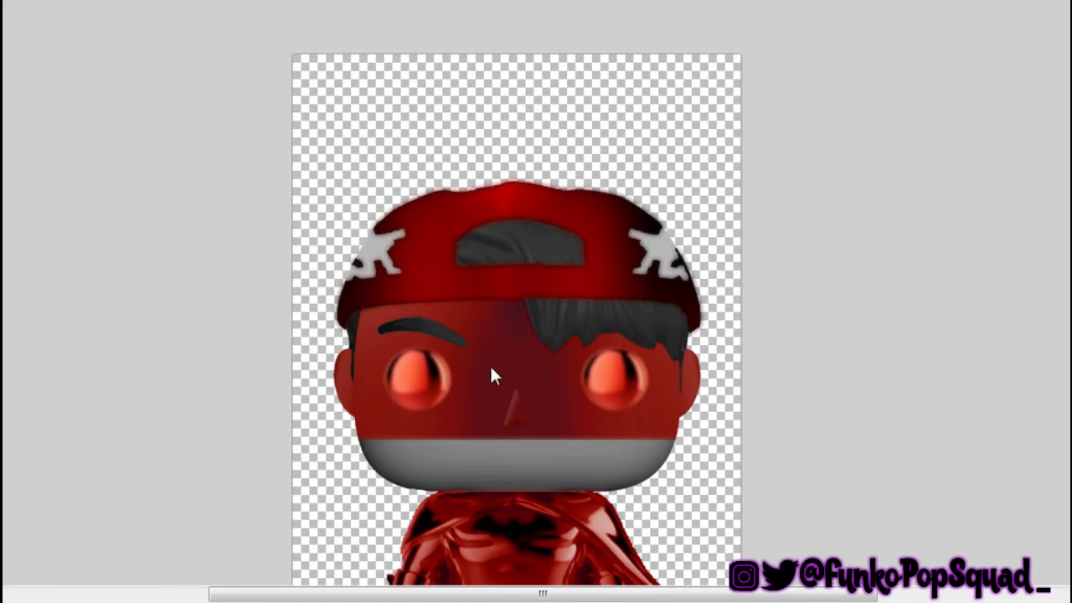
pyautogui.moveTo(325, 152); pyautogui.dragTo(409, 281)
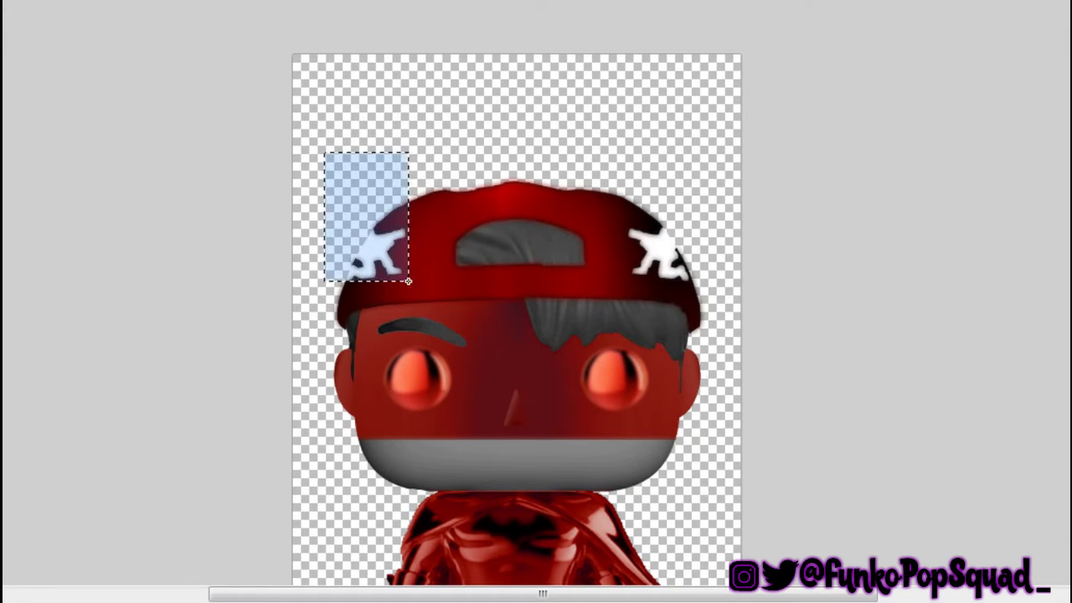
pyautogui.moveTo(623, 172); pyautogui.dragTo(740, 286)
pyautogui.hotkey('ctrl', 'd')
pyautogui.scroll(-1, 1012, 522)
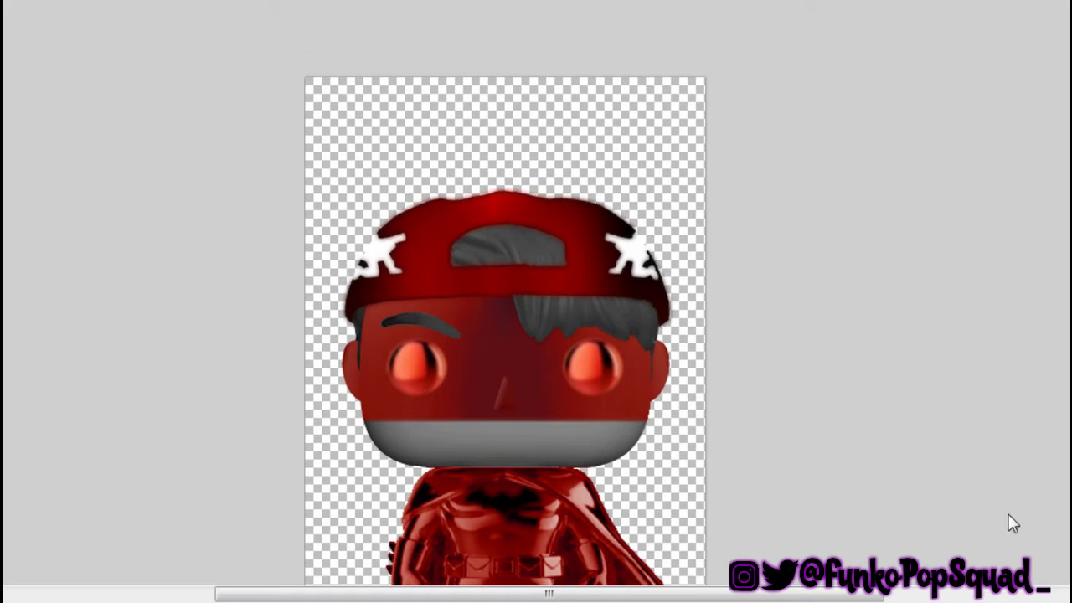
# - Select the cap and upper face and shift the grey hair, eyebrow and cap patch to red
pyautogui.moveTo(734, 170); pyautogui.dragTo(356, 340)
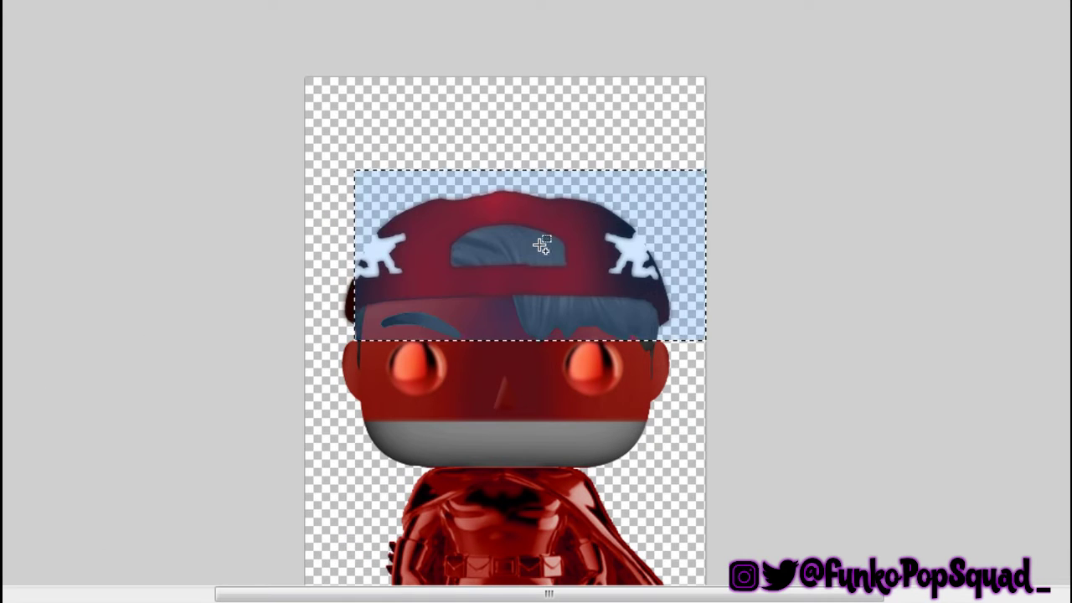
pyautogui.press('f')
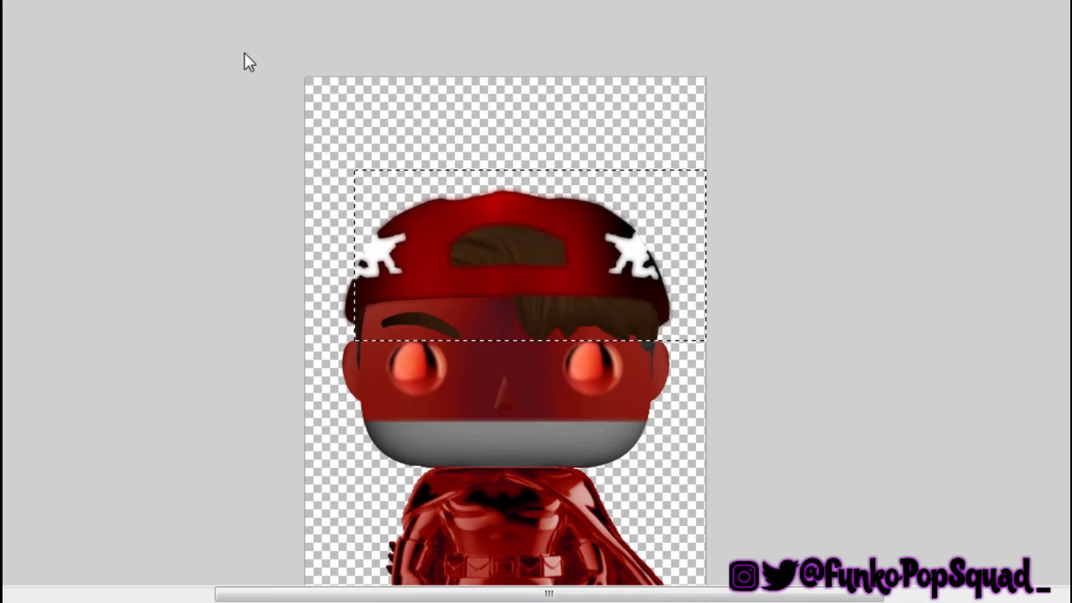
pyautogui.click(527, 245)
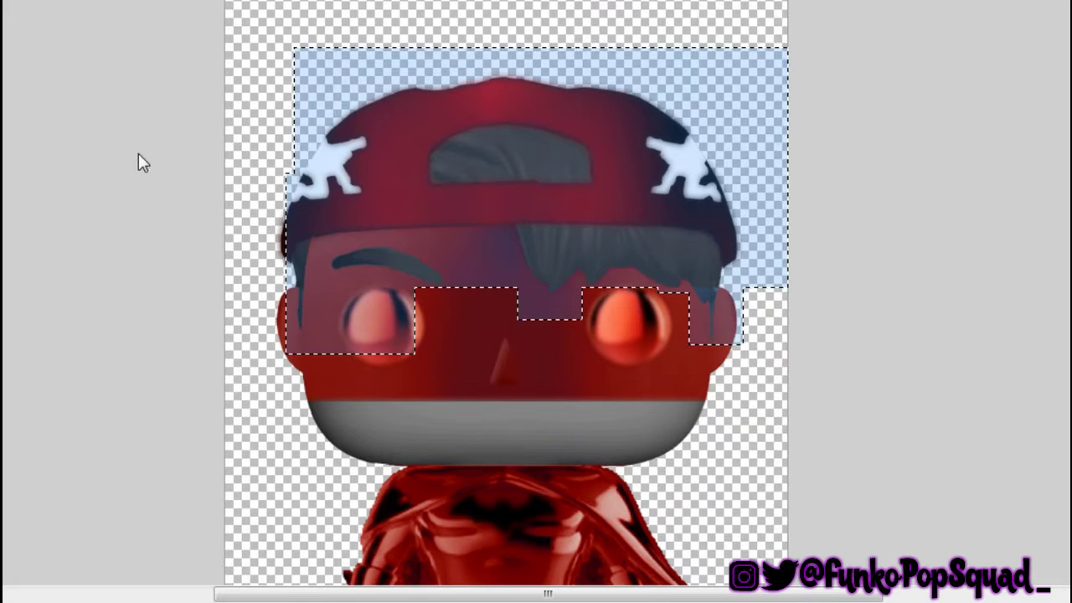
pyautogui.press('m')
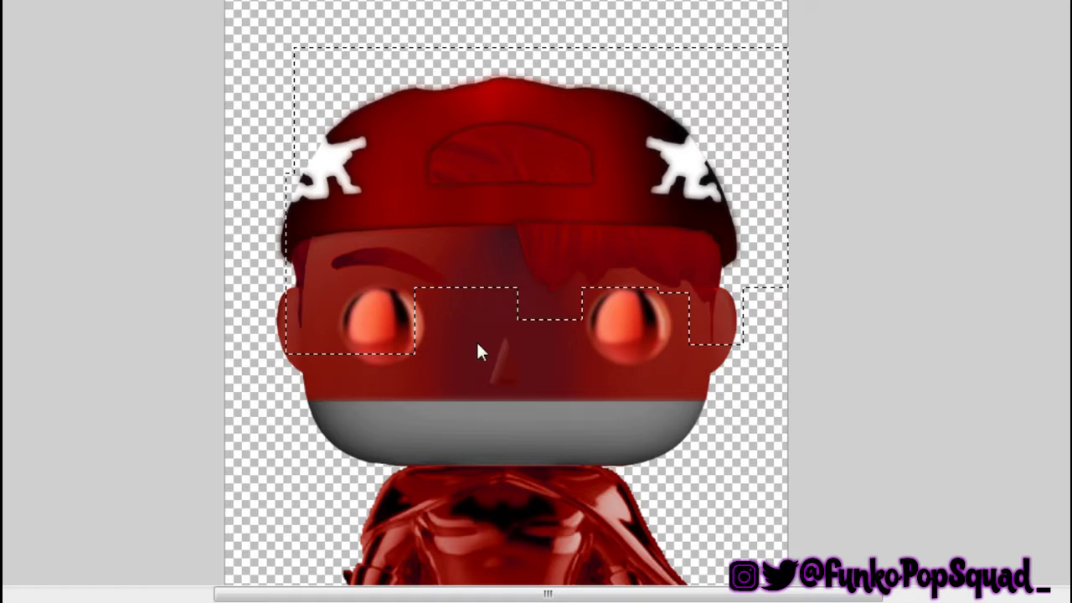
pyautogui.press('s')
pyautogui.scroll(-1, 503, 326)
pyautogui.click(517, 316)
pyautogui.scroll(-1, 519, 293)
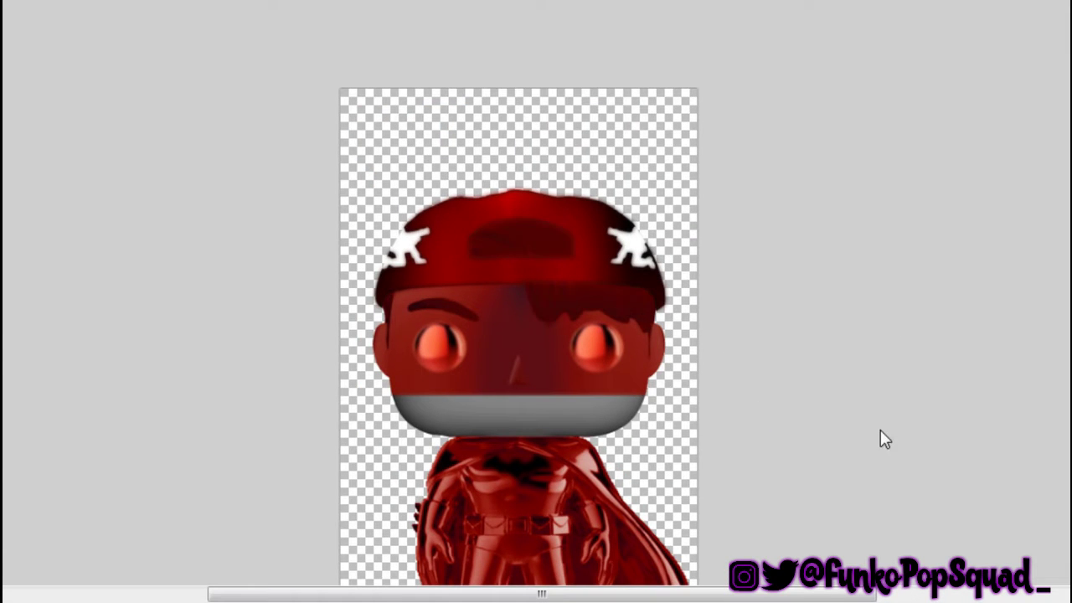
# - Select the grey chin band, including its left edge, and fill it with colour
pyautogui.scroll(2, 790, 313)
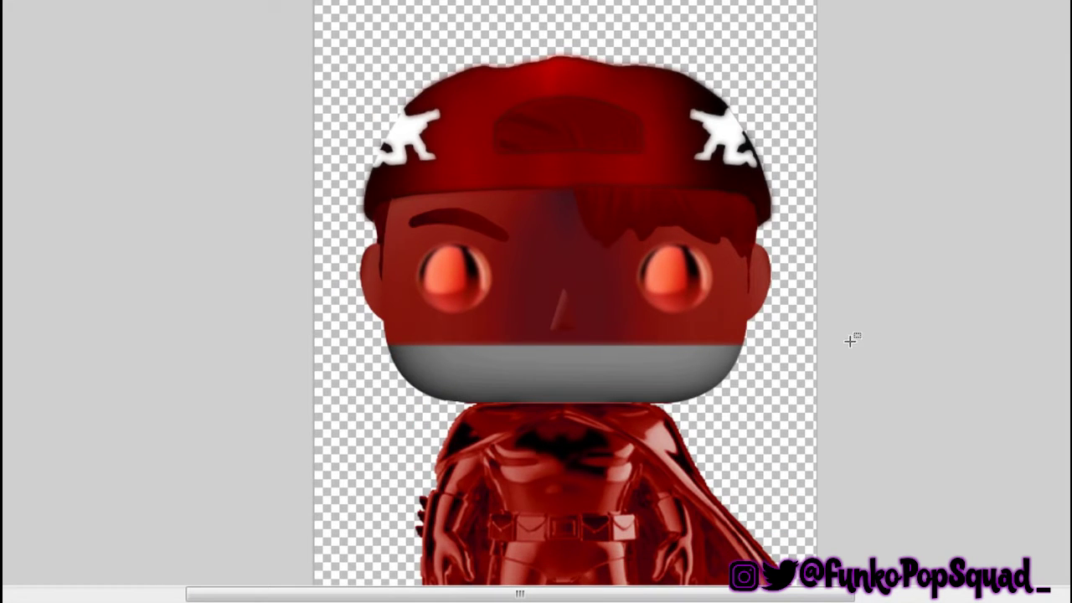
pyautogui.scroll(-1, 852, 340)
pyautogui.scroll(2, 810, 383)
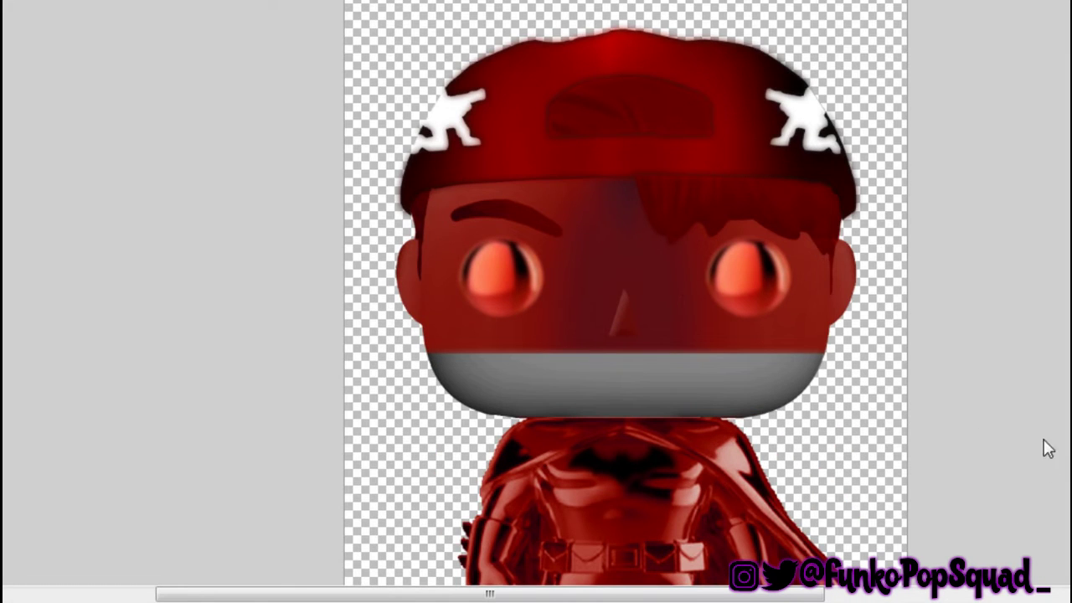
pyautogui.moveTo(826, 345); pyautogui.dragTo(575, 394)
pyautogui.scroll(2, 574, 395)
pyautogui.scroll(-2, 550, 355)
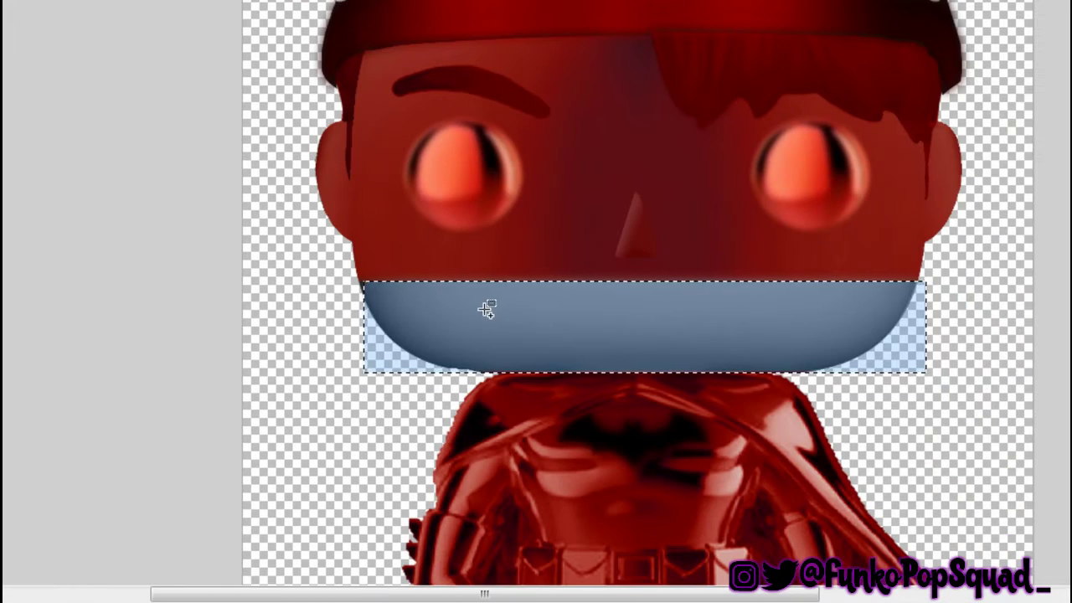
pyautogui.moveTo(471, 379); pyautogui.dragTo(401, 355)
pyautogui.moveTo(326, 281); pyautogui.dragTo(326, 282)
pyautogui.scroll(-2, 326, 281)
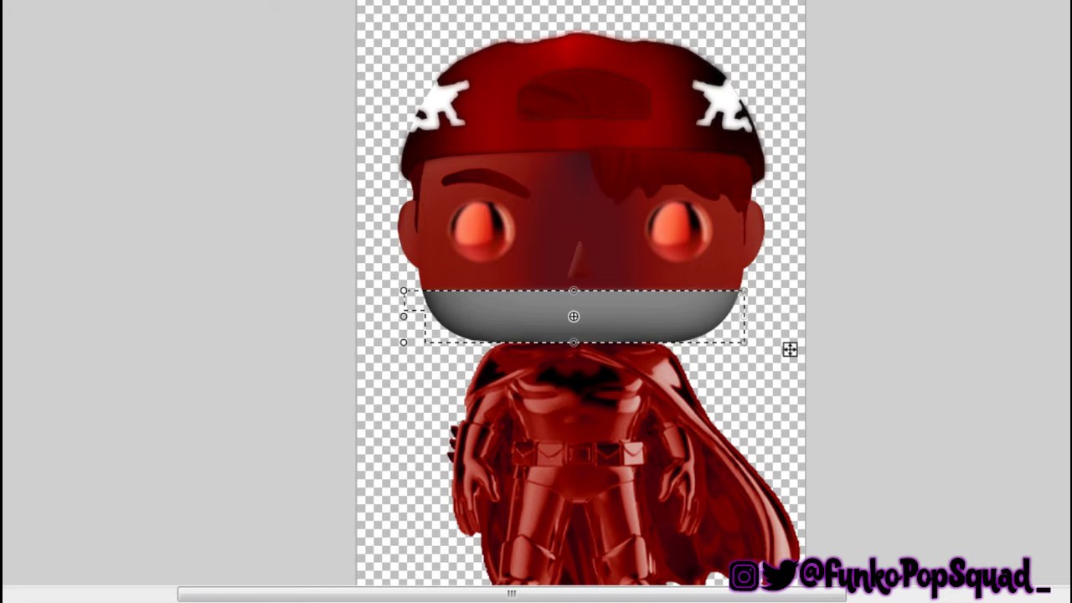
pyautogui.press('BackSpace')
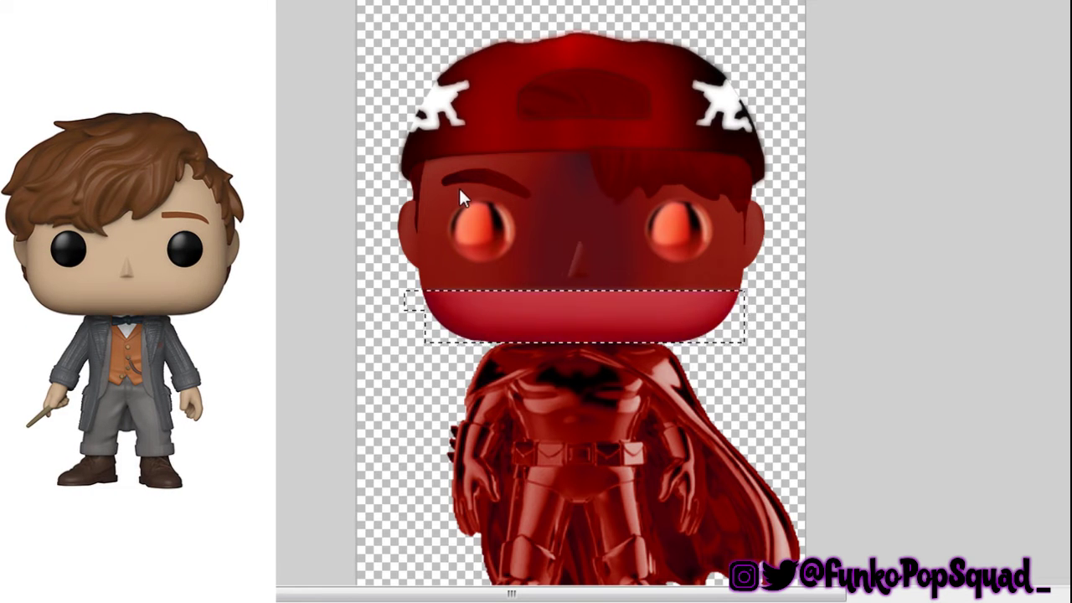
# - Tint the chin band red, then select the band's top strip
pyautogui.hotkey('ctrl', 'd')
pyautogui.scroll(5, 708, 285)
pyautogui.scroll(-3, 627, 293)
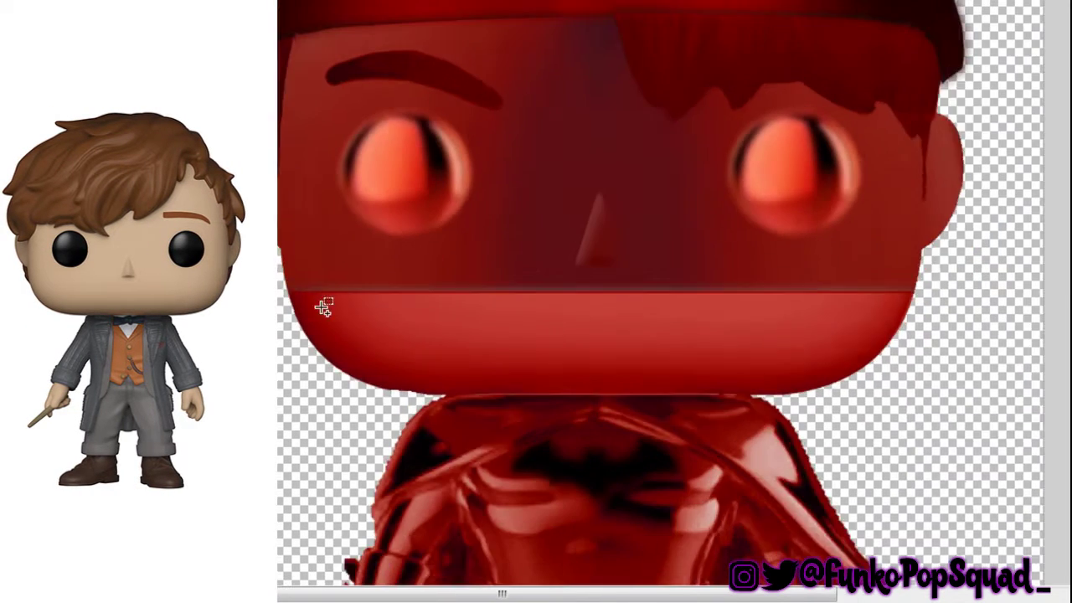
pyautogui.moveTo(285, 288); pyautogui.dragTo(764, 311)
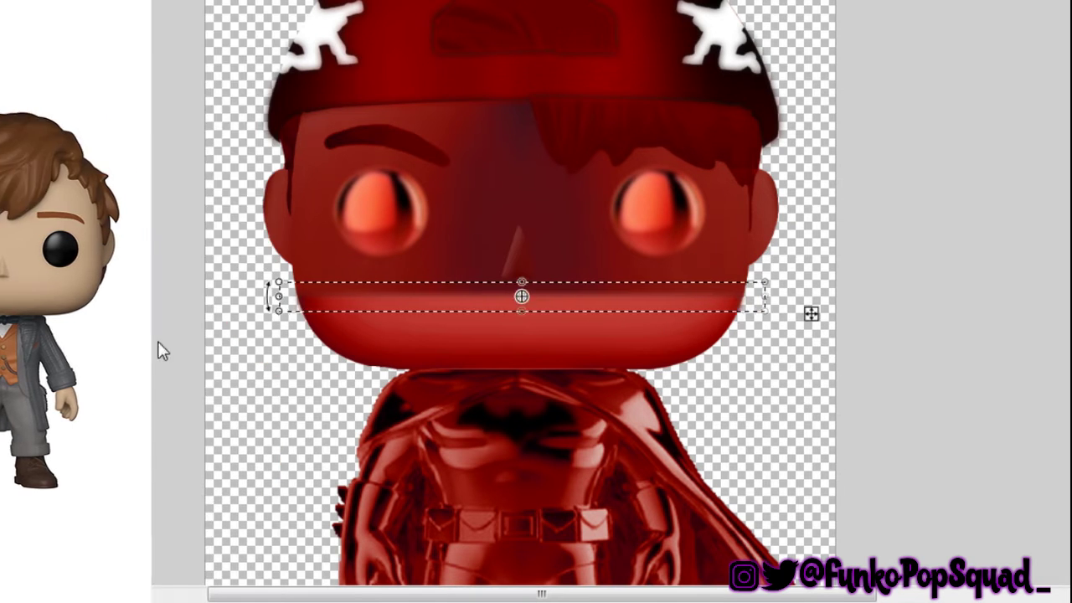
pyautogui.scroll(5, 606, 256)
pyautogui.scroll(-8, 650, 222)
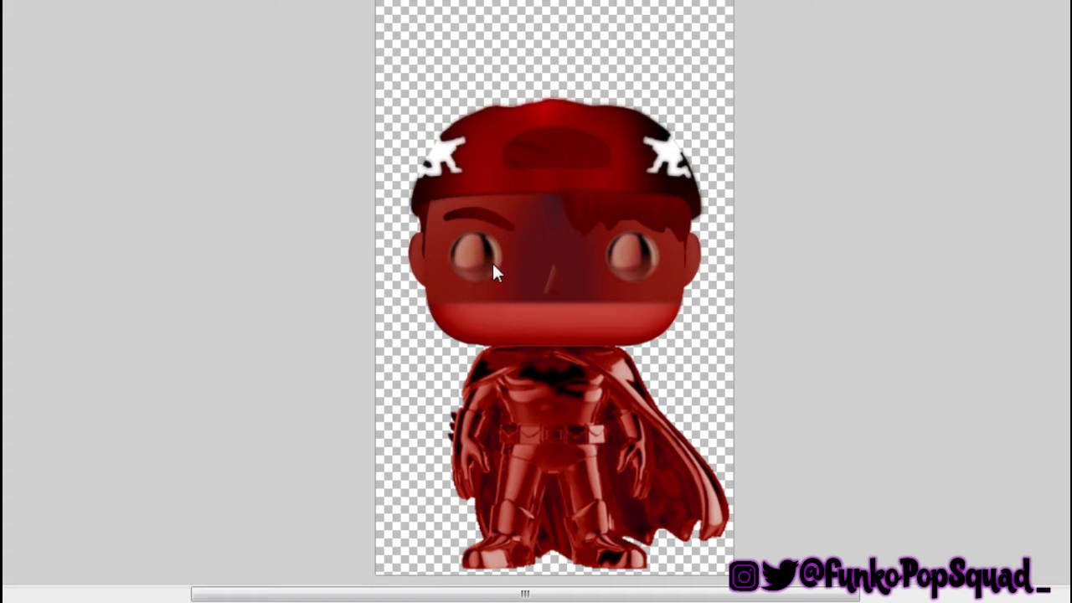
pyautogui.moveTo(418, 212); pyautogui.dragTo(701, 320)
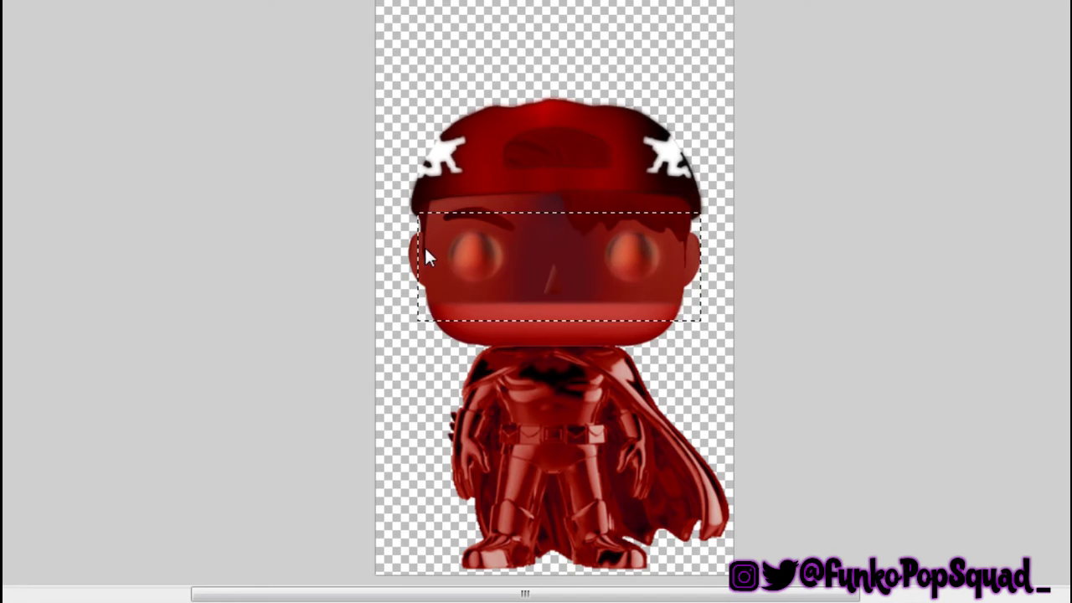
pyautogui.click(1048, 172)
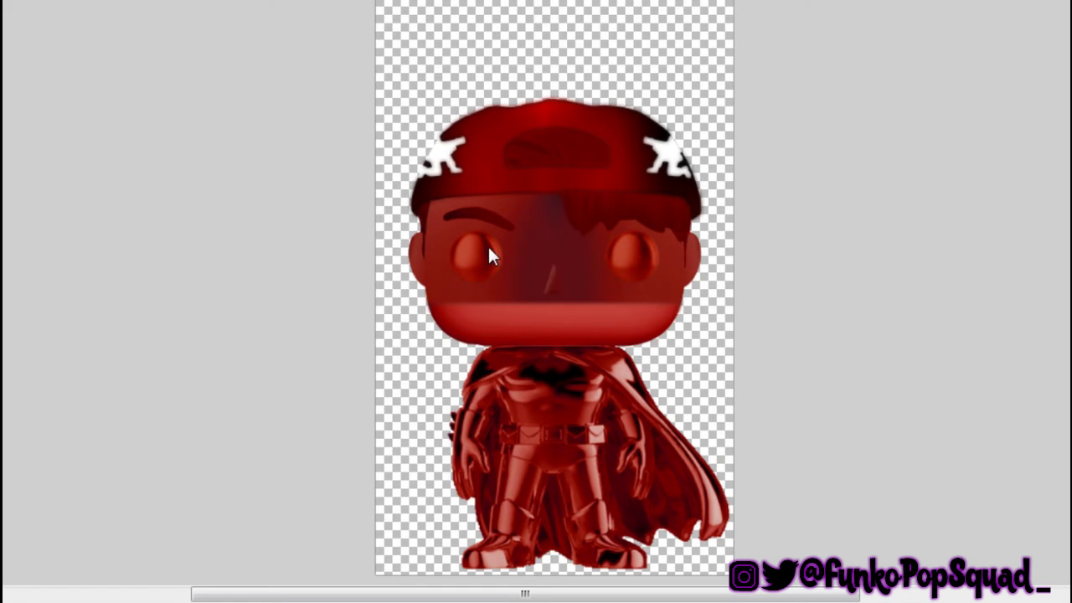
pyautogui.scroll(-4, 748, 188)
pyautogui.scroll(4, 256, 119)
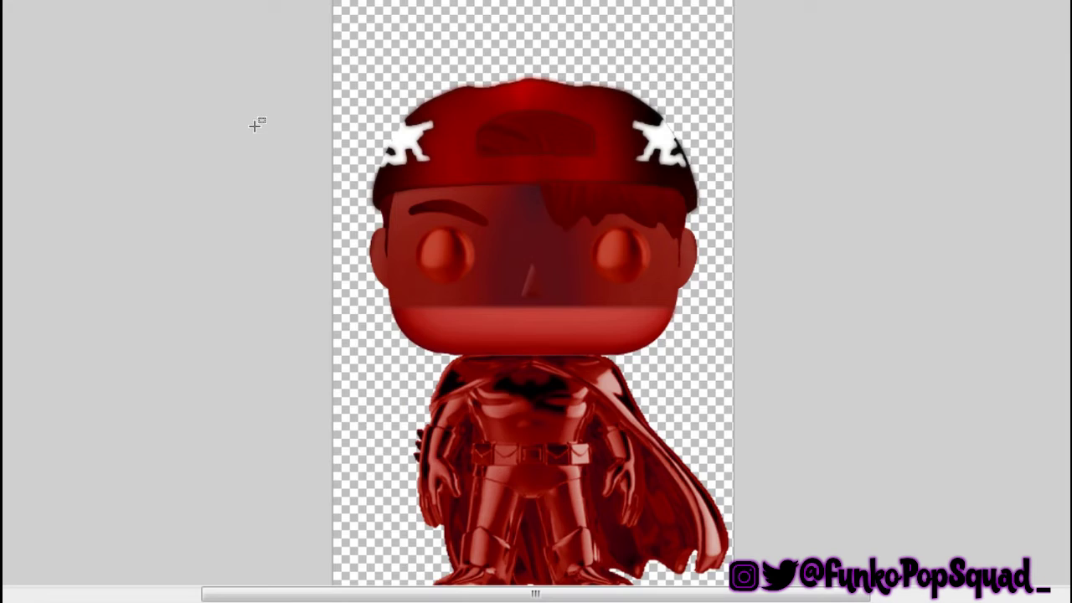
pyautogui.scroll(-2, 718, 109)
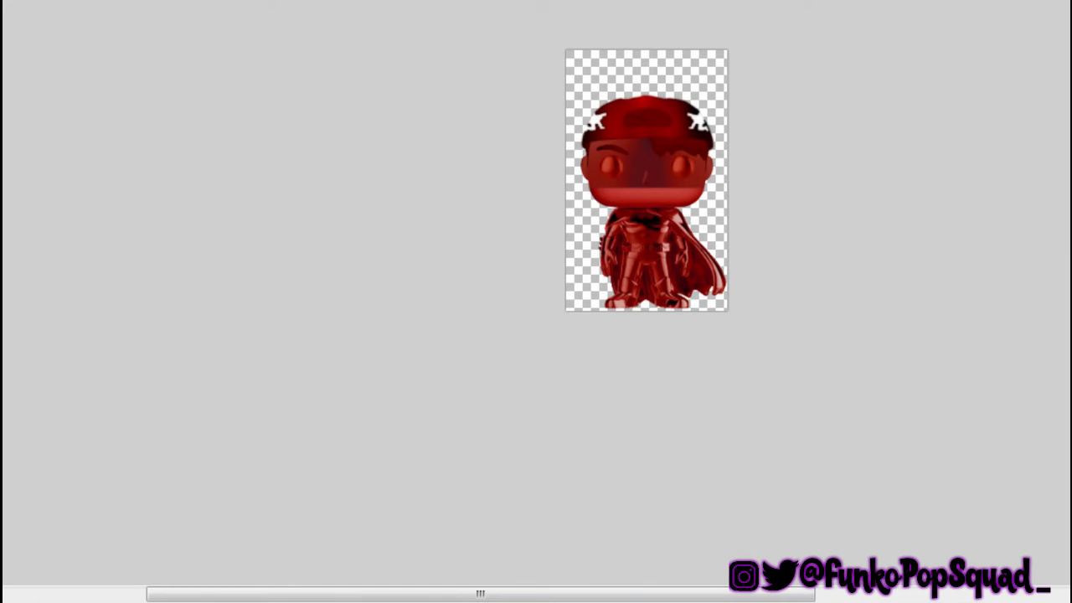
# - Bring the ear image onto the cap, enlarging and tilting it into position
pyautogui.scroll(3, 665, 156)
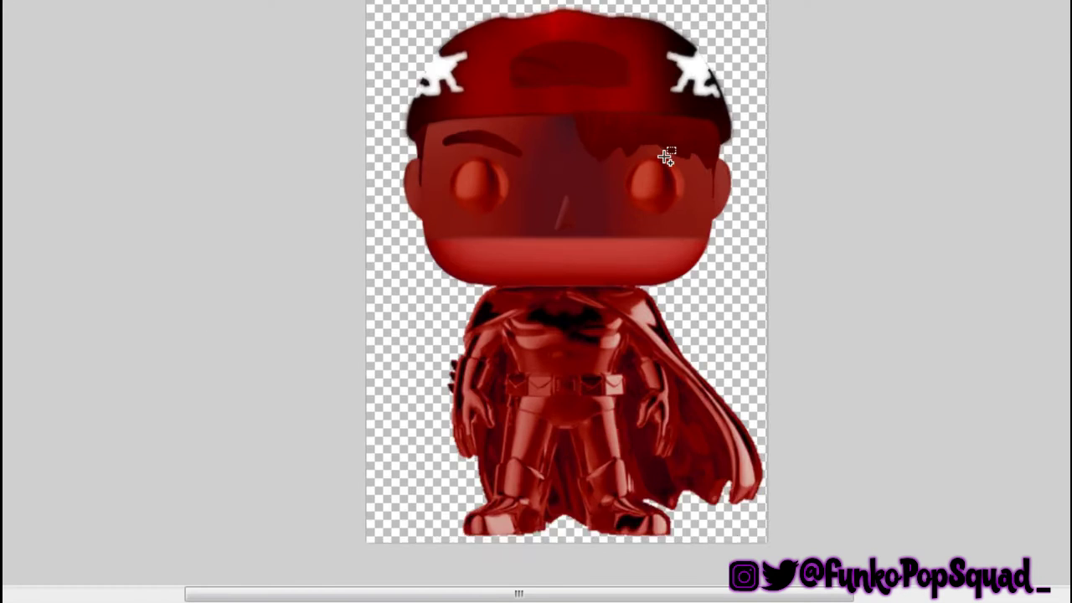
pyautogui.scroll(-1, 624, 179)
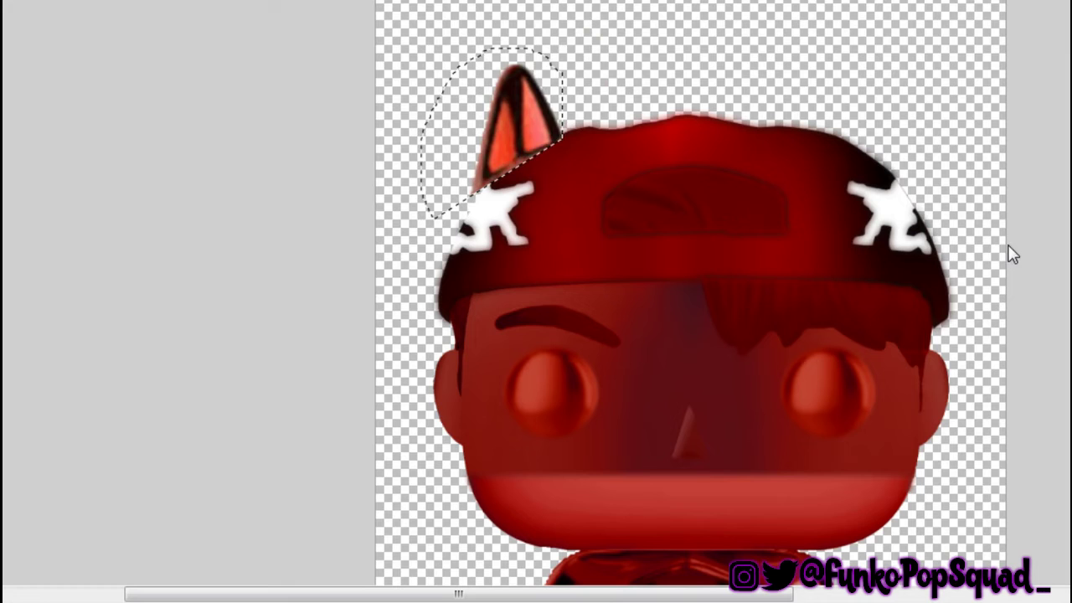
pyautogui.hotkey('ctrl', 't')
pyautogui.moveTo(459, 53); pyautogui.dragTo(538, 120)
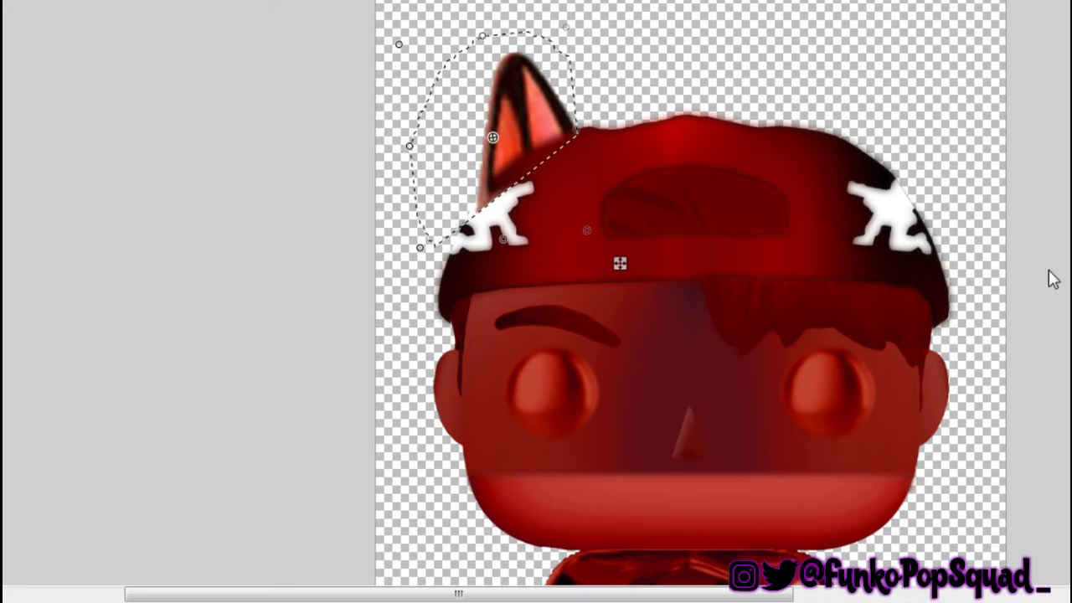
pyautogui.scroll(-3, 1025, 522)
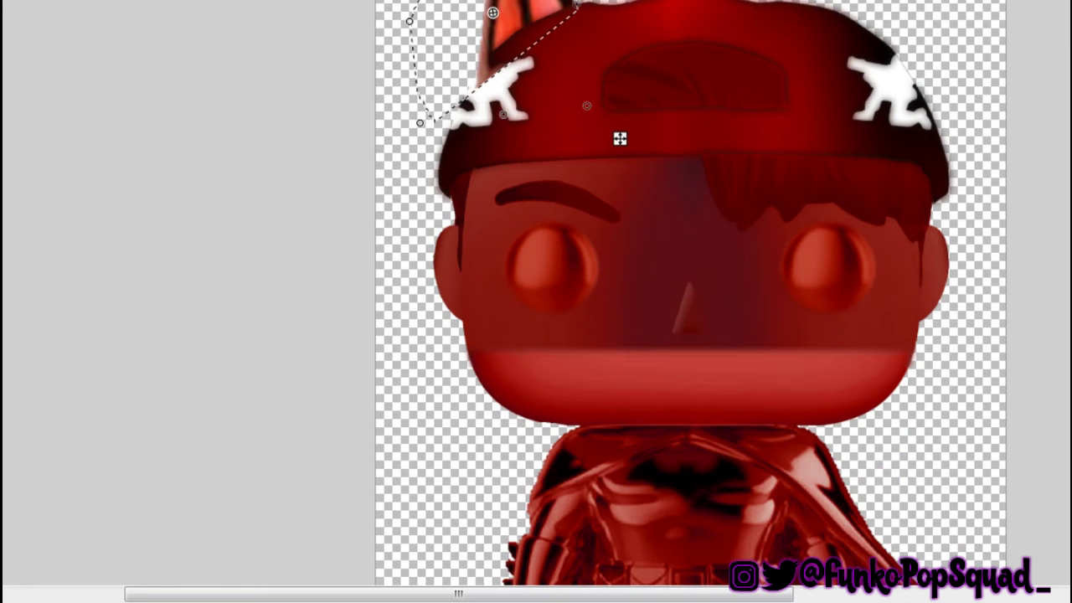
pyautogui.moveTo(620, 138); pyautogui.dragTo(620, 383)
pyautogui.scroll(-3, 639, 335)
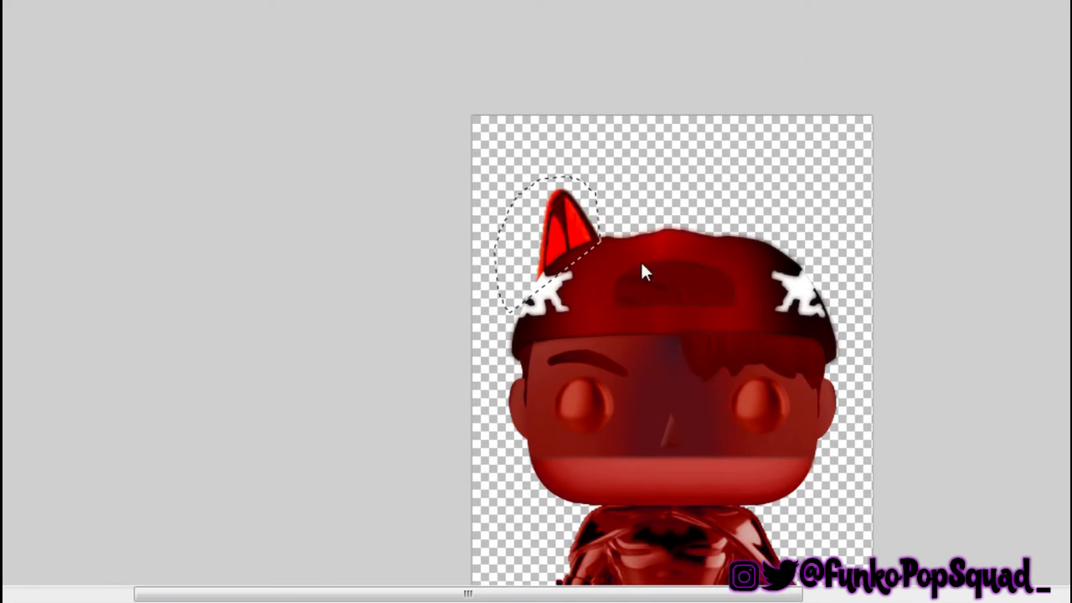
pyautogui.press('Return')
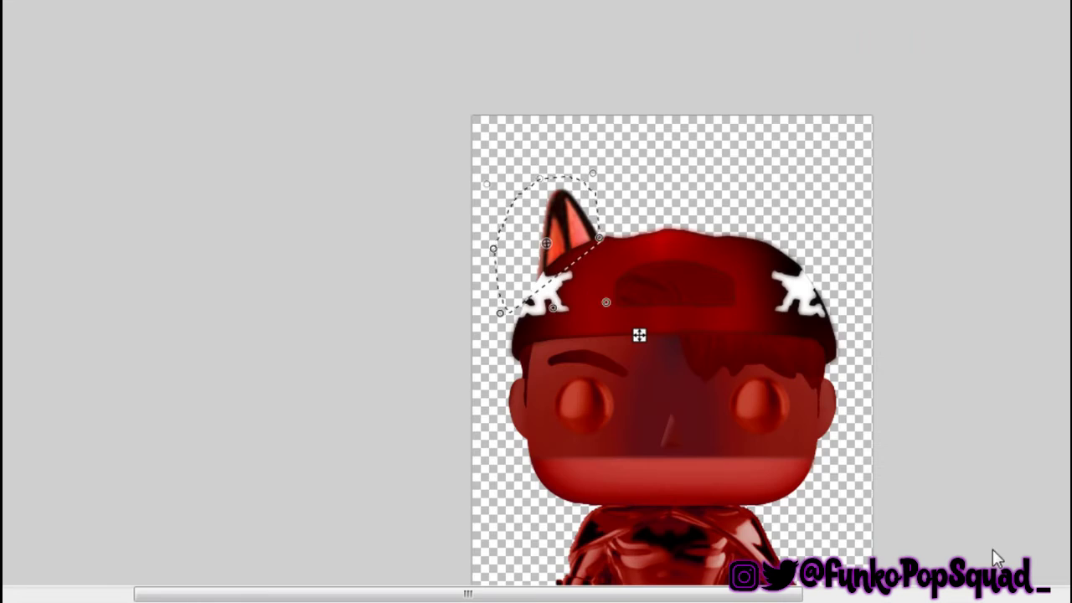
# - Paste a red ear piece and rotate it upright as the cap's left ear
pyautogui.hotkey('ctrl', 'v')
pyautogui.scroll(2, 614, 197)
pyautogui.moveTo(614, 197); pyautogui.dragTo(529, 271)
pyautogui.hotkey('ctrl', 'd')
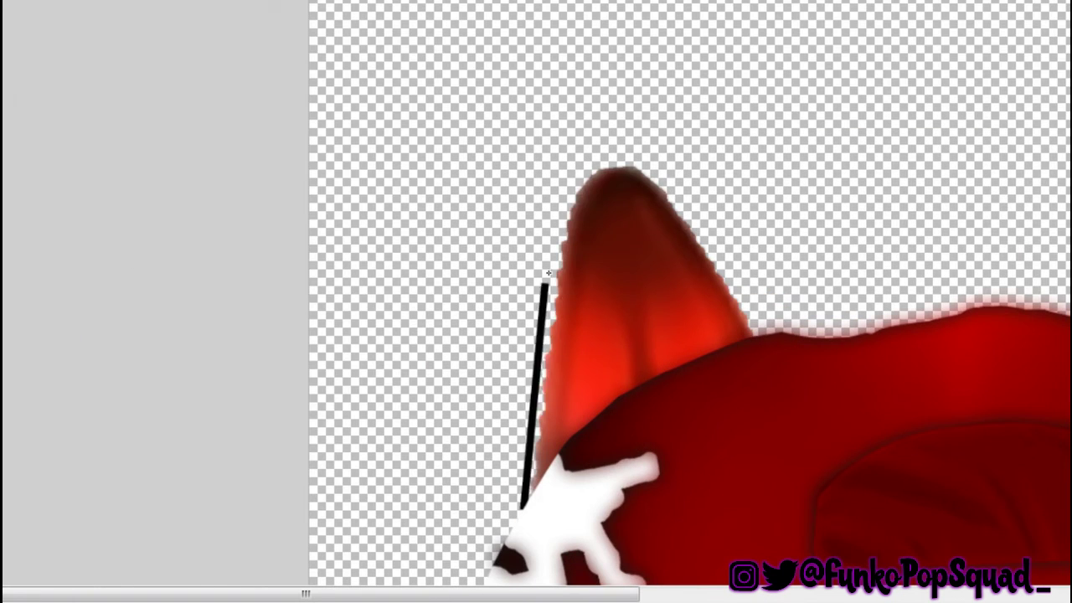
# - Trace a curved outline along the ear's edge and over its top
pyautogui.moveTo(536, 403); pyautogui.dragTo(543, 398)
pyautogui.moveTo(761, 330); pyautogui.dragTo(799, 376)
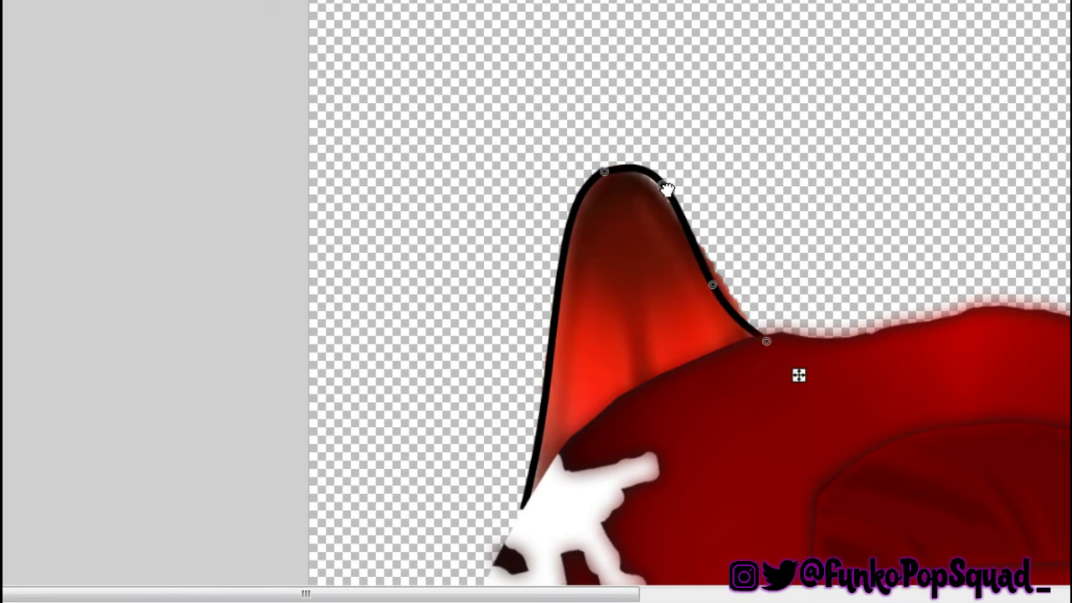
pyautogui.scroll(-2, 762, 268)
pyautogui.scroll(-3, 722, 323)
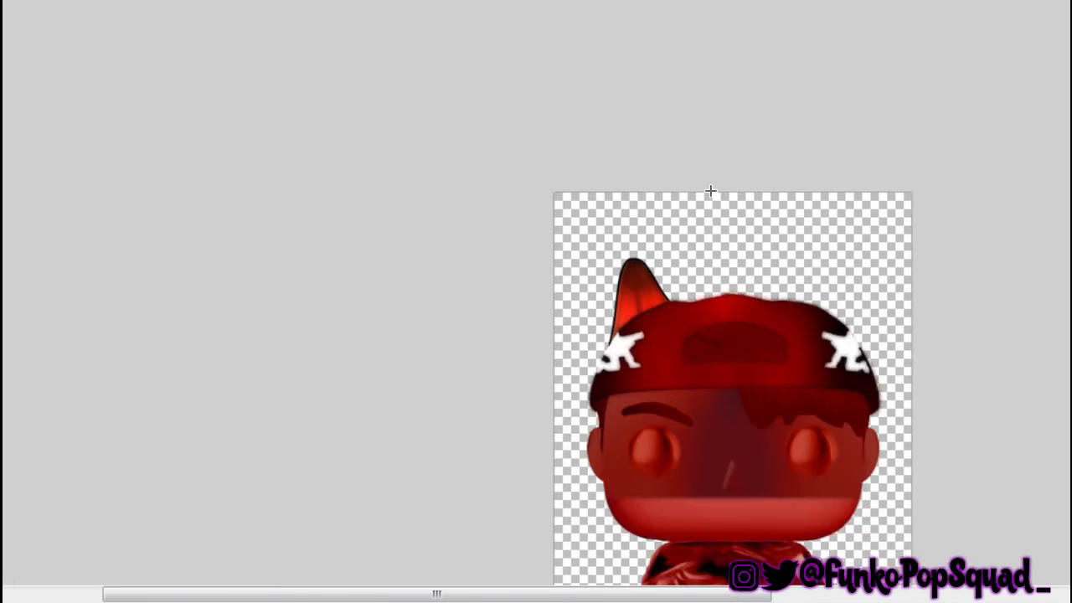
pyautogui.scroll(1, 407, 84)
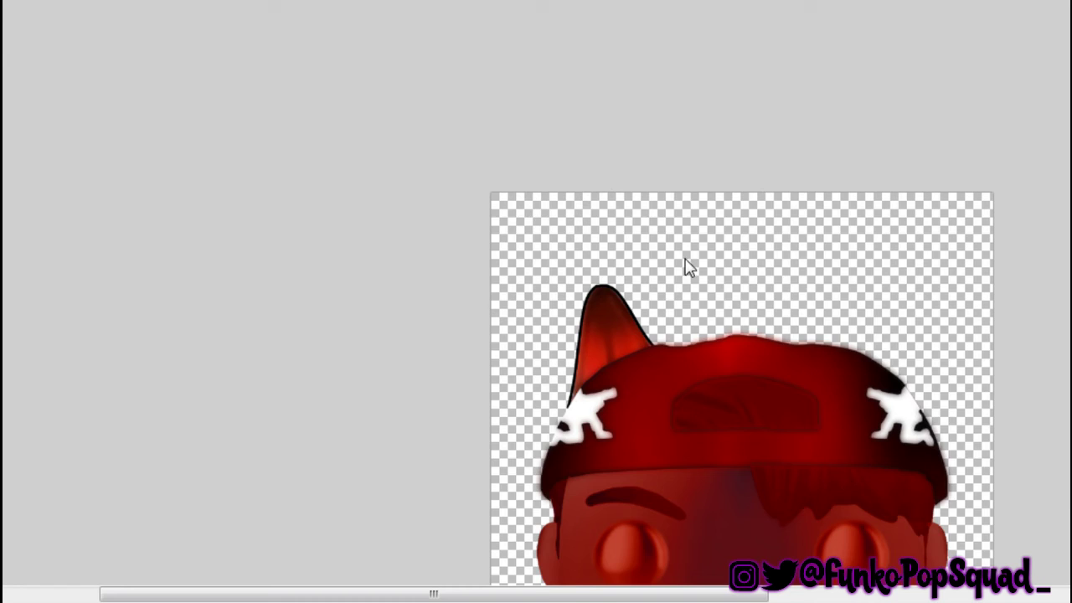
pyautogui.scroll(-2, 685, 266)
pyautogui.scroll(3, 694, 158)
# - Blur the red ear to soften its edges
pyautogui.hotkey('ctrl', 'f')
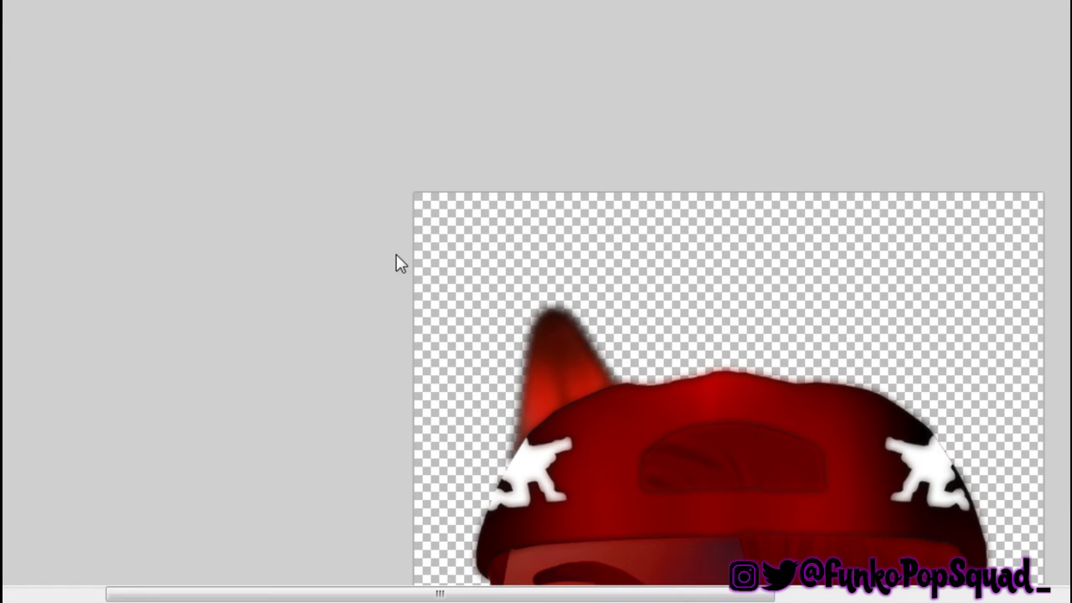
pyautogui.scroll(1, 635, 335)
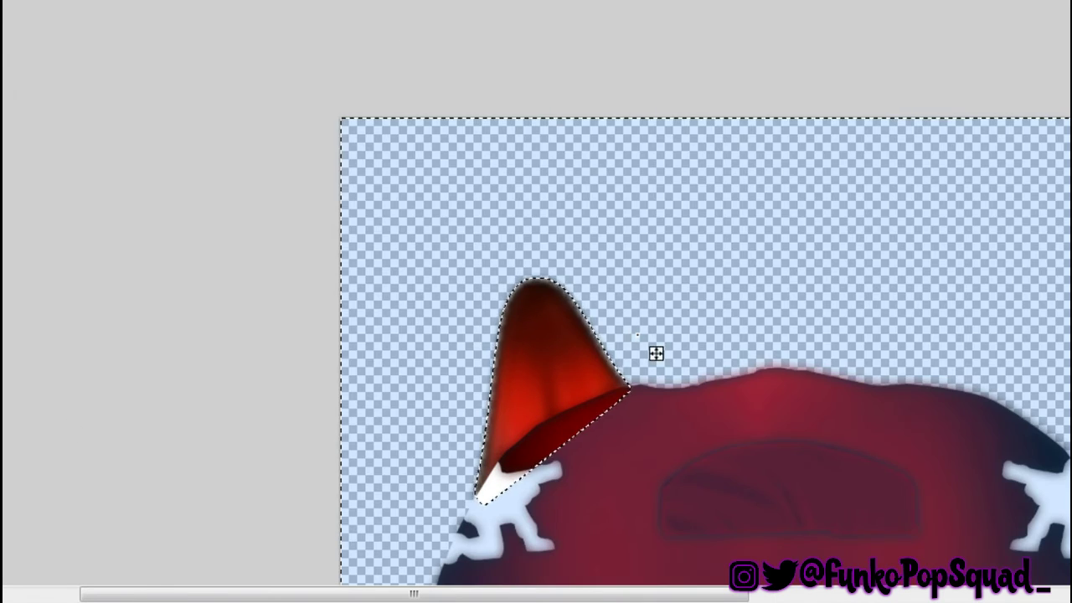
pyautogui.scroll(-2, 438, 192)
pyautogui.scroll(3, 536, 335)
# - Draw a curve along the ear's base, bent to follow the cap
pyautogui.moveTo(329, 431); pyautogui.dragTo(560, 266)
pyautogui.moveTo(444, 348); pyautogui.dragTo(475, 299)
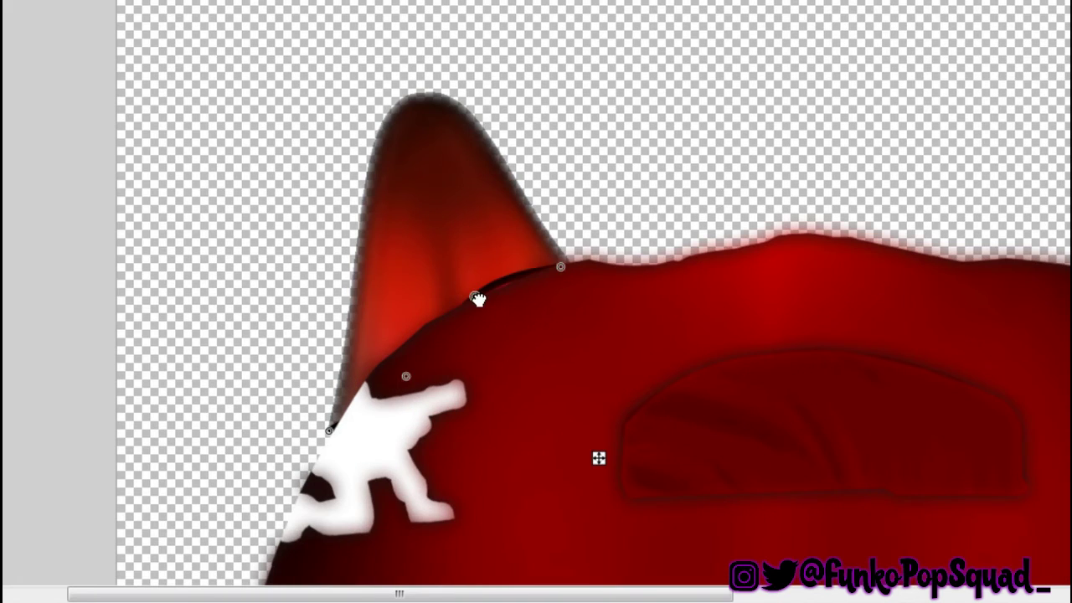
pyautogui.moveTo(368, 392); pyautogui.dragTo(393, 352)
pyautogui.scroll(-3, 599, 458)
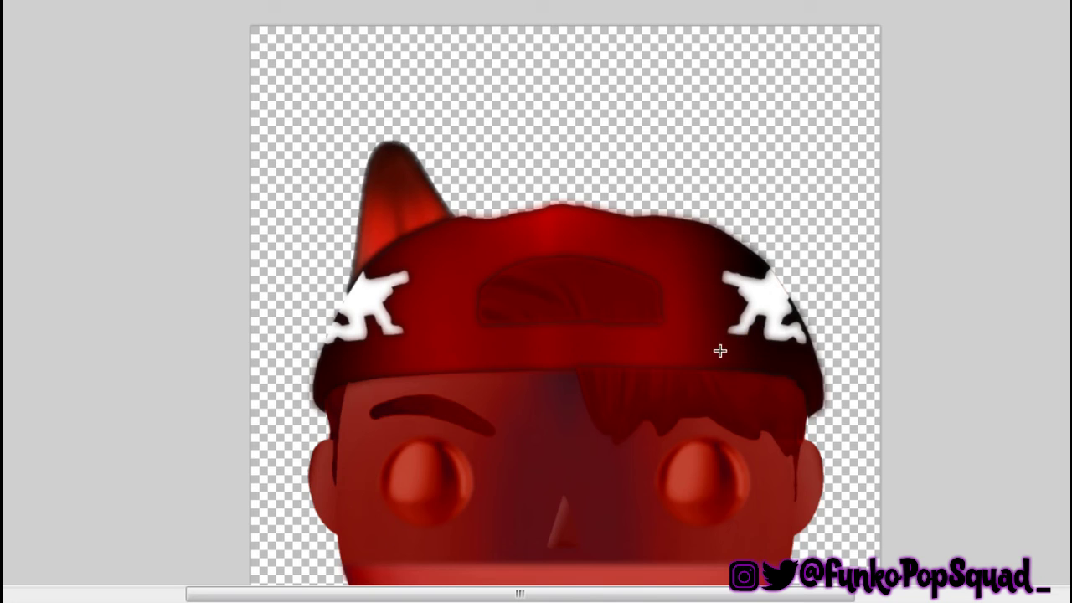
# - Flip the image, add a matching right ear, flip back, and fit the figure in view
pyautogui.hotkey('ctrl', 'shift', 'h')
pyautogui.hotkey('ctrl', 'b')
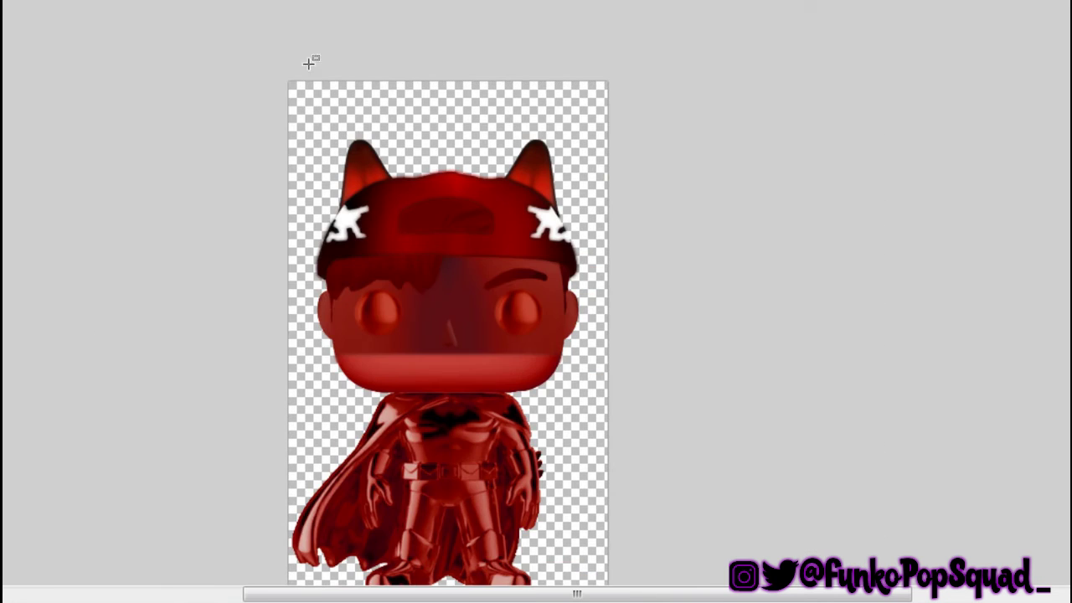
pyautogui.hotkey('ctrl', 'shift', 'h')
pyautogui.hotkey('ctrl', '0')
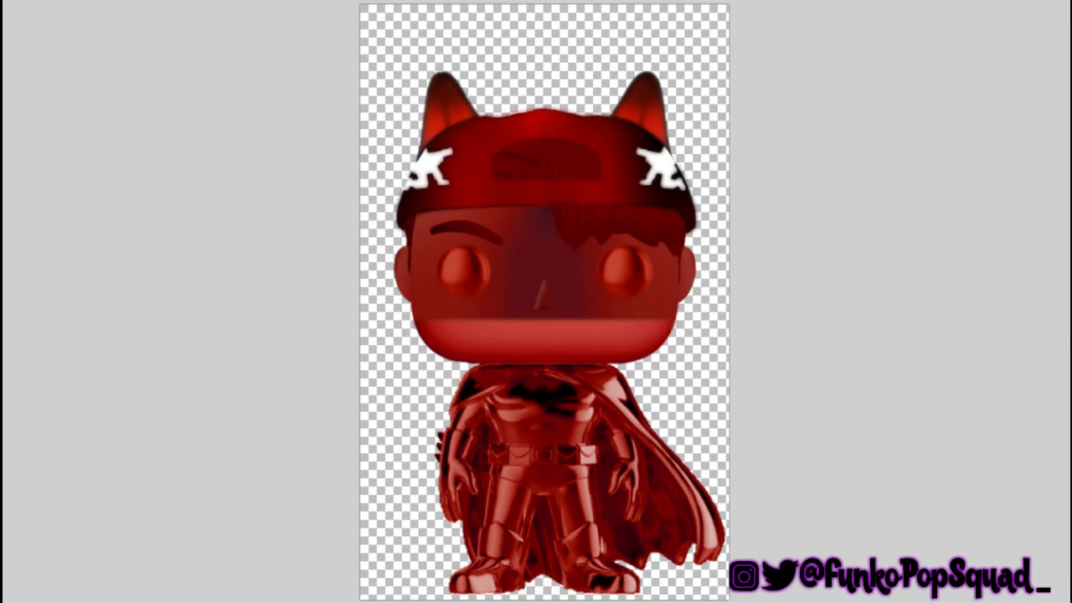